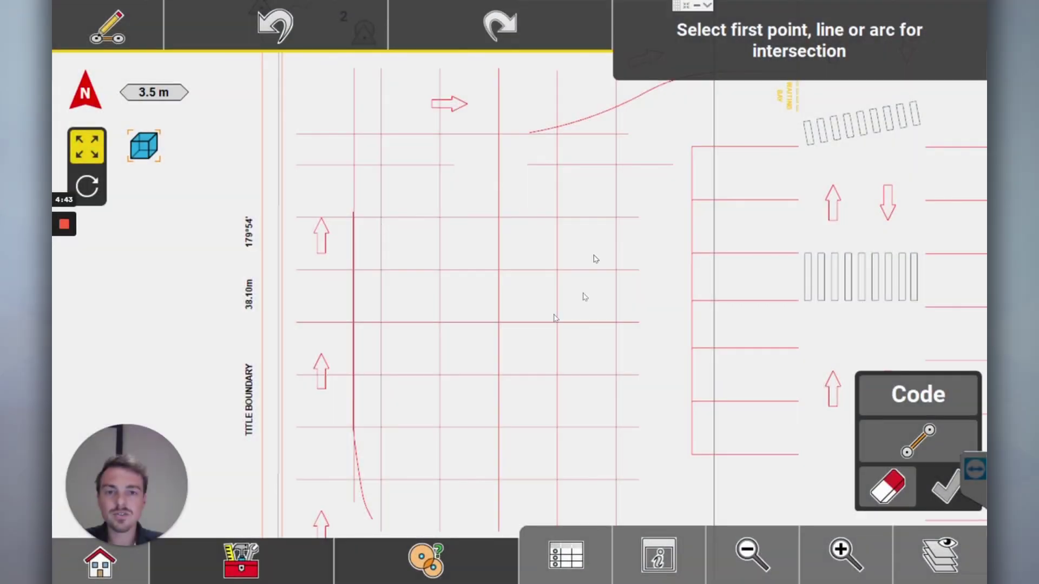
Pan to CP2 and the top-left boundary corner, then bring up the layer visibility list.
left_click_drag(352, 137, 332, 192)
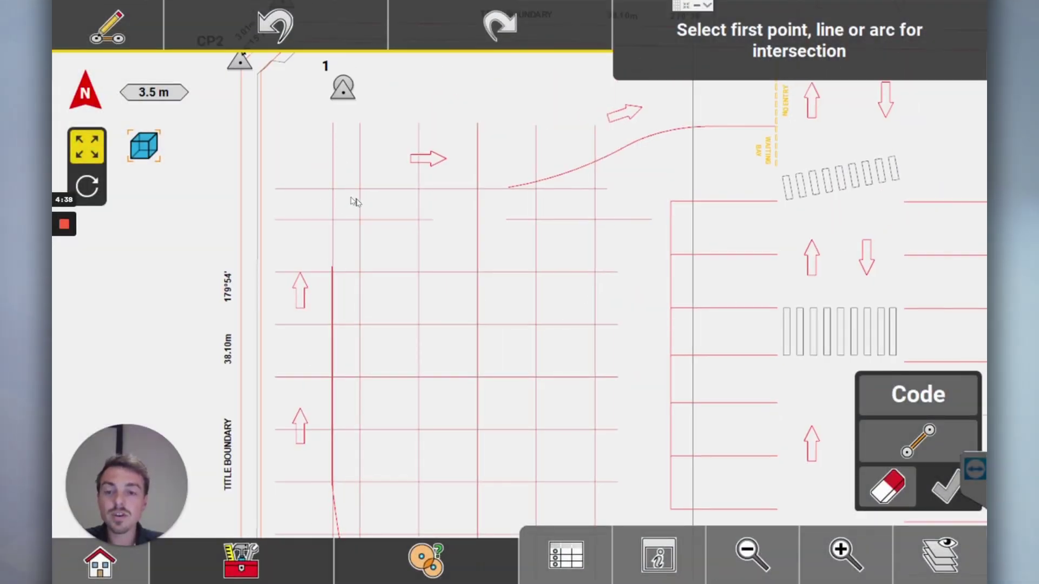
left_click_drag(359, 201, 353, 252)
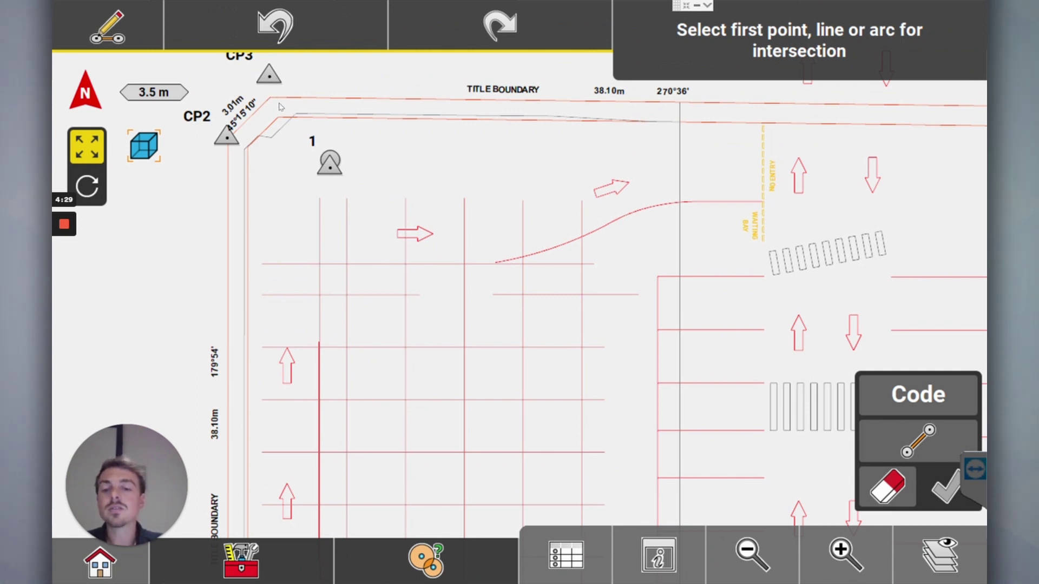
left_click_drag(494, 332, 495, 310)
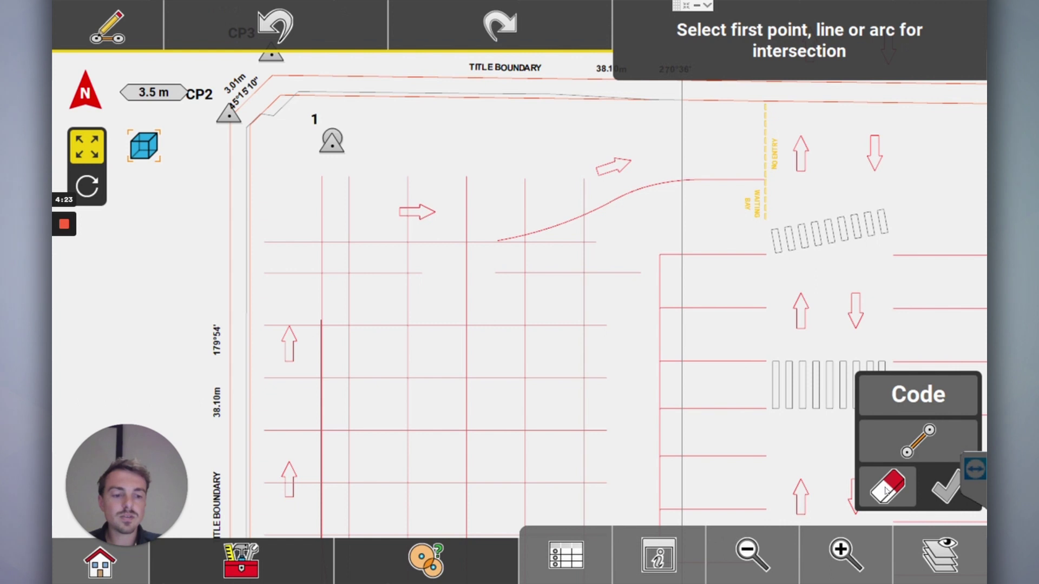
left_click(940, 554)
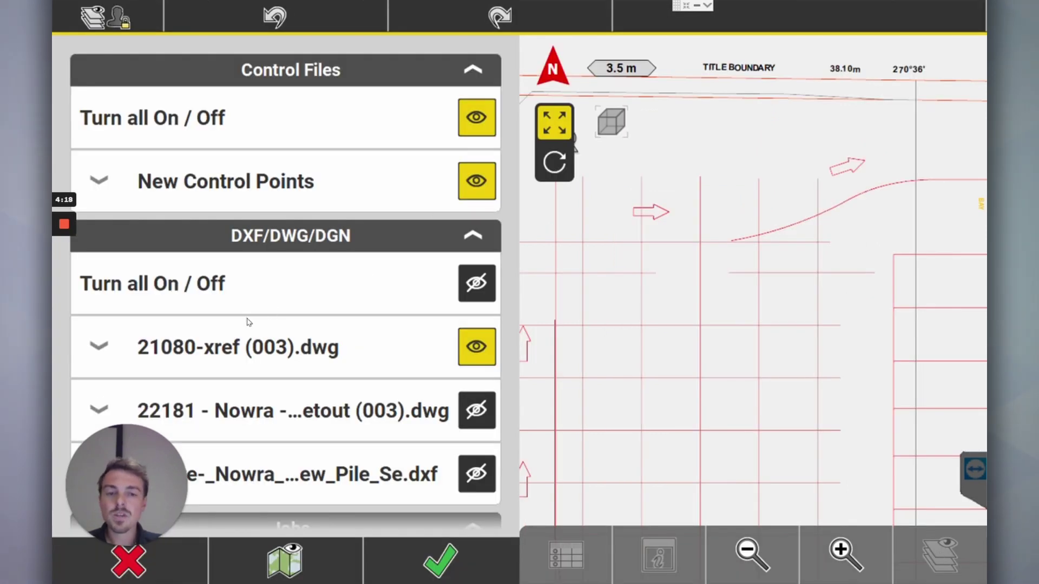
Expand 21080-xref (003).dwg, turn on Show Points for its layers, and apply.
left_click(162, 337)
scroll(152, 314, "down", 3)
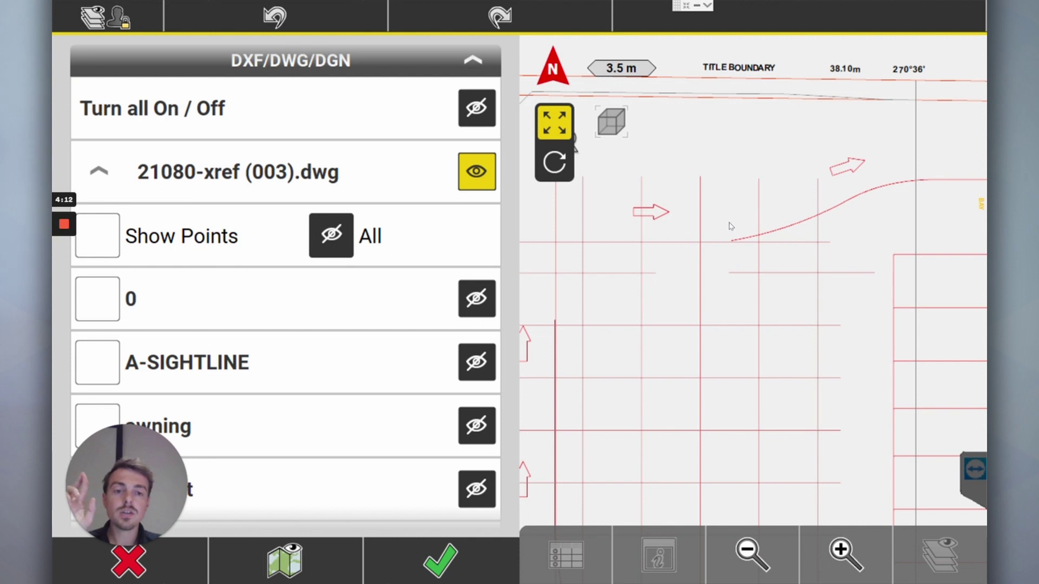
left_click(757, 554)
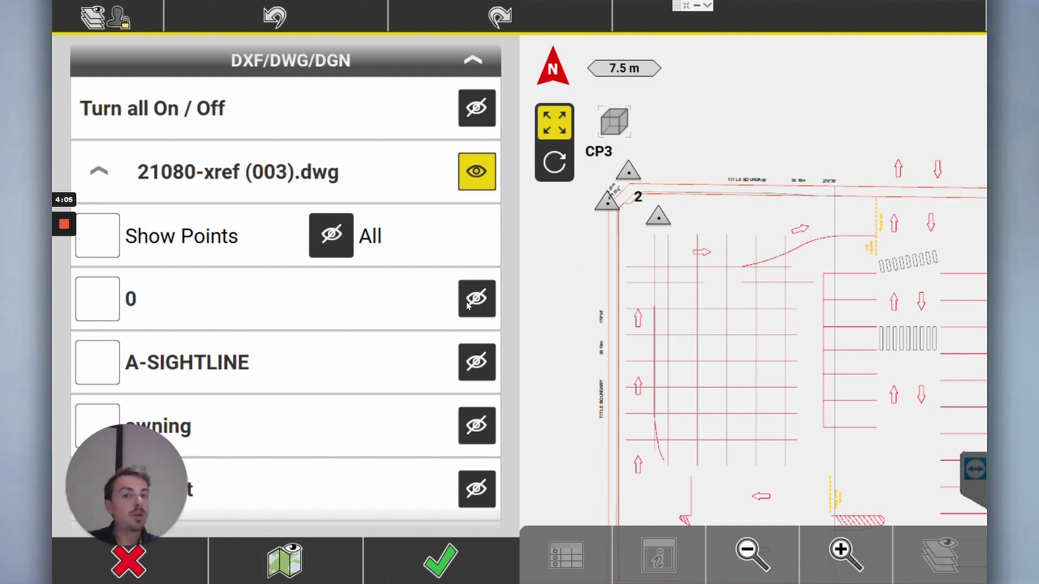
left_click(103, 238)
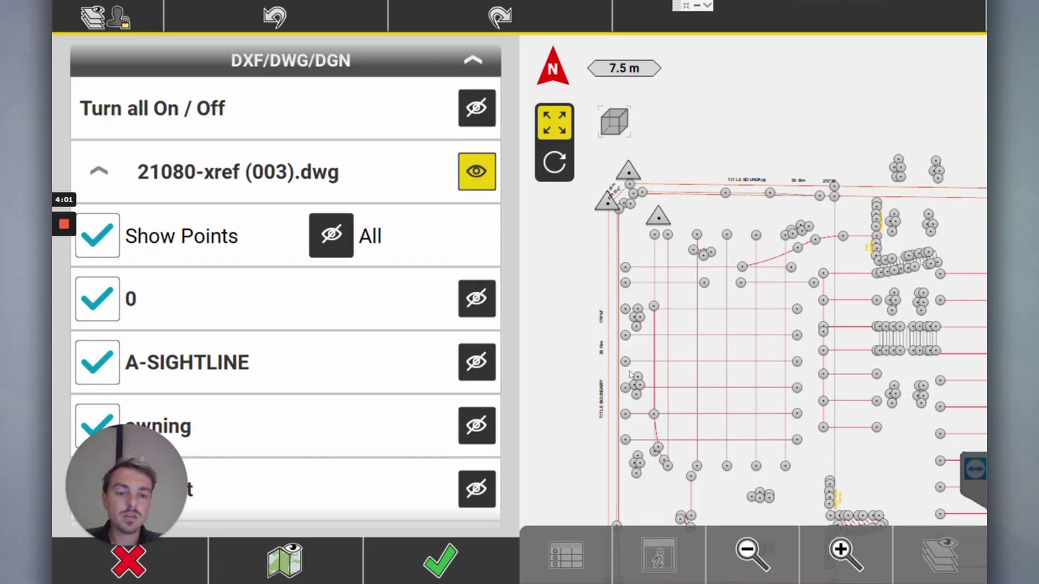
left_click(499, 574)
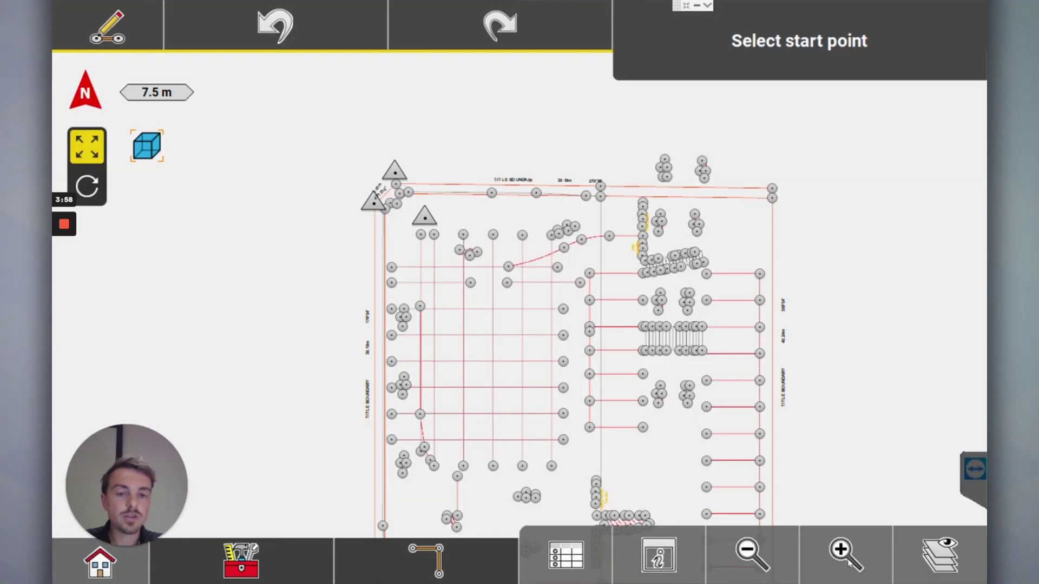
Zoom in and pan across the drawing to inspect the labelled polyline end points.
left_click(848, 563)
left_click(848, 562)
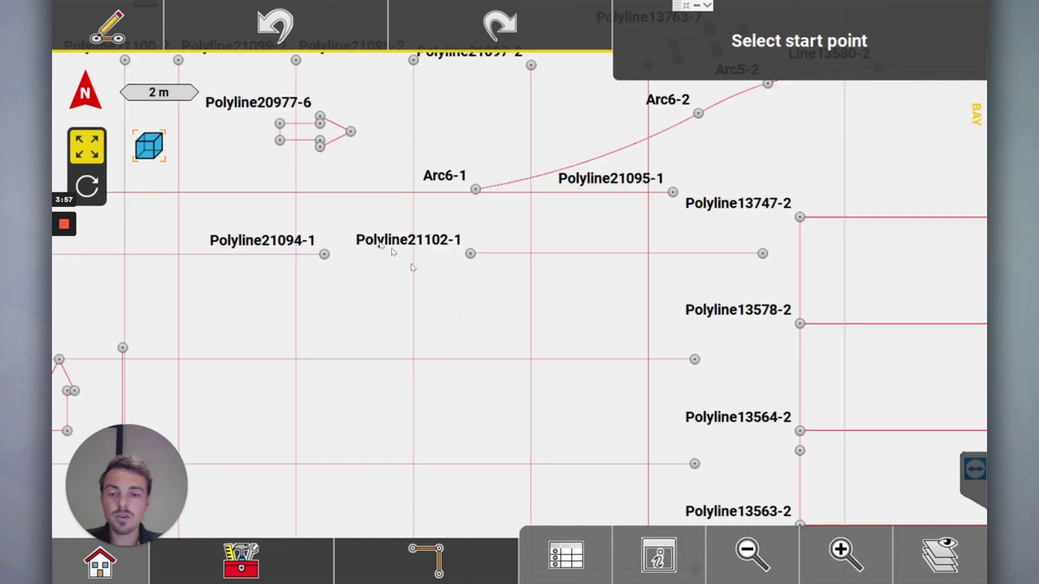
left_click_drag(394, 251, 581, 222)
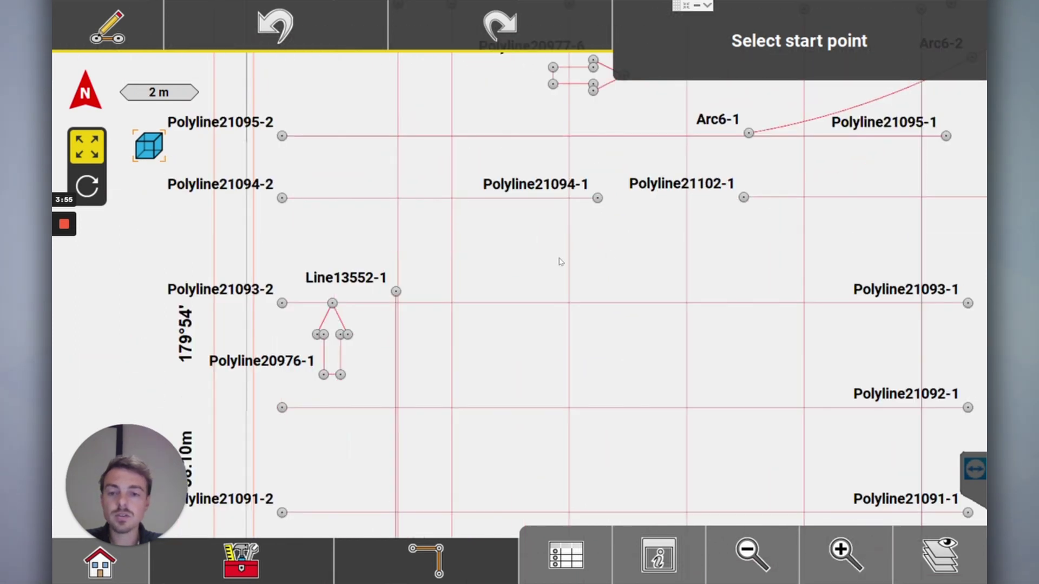
left_click_drag(560, 260, 409, 196)
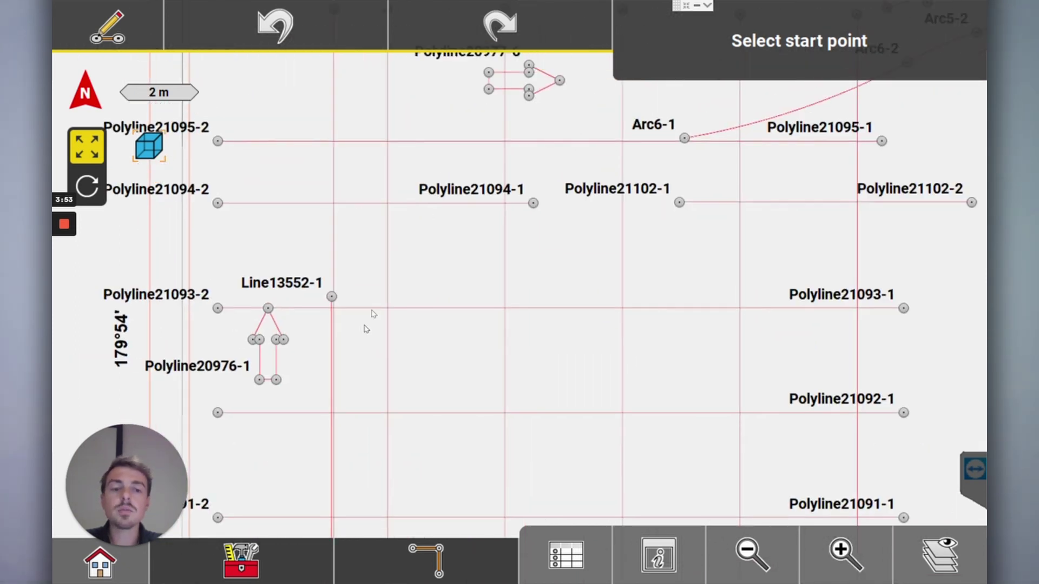
left_click_drag(366, 324, 291, 478)
scroll(697, 330, "down", 2)
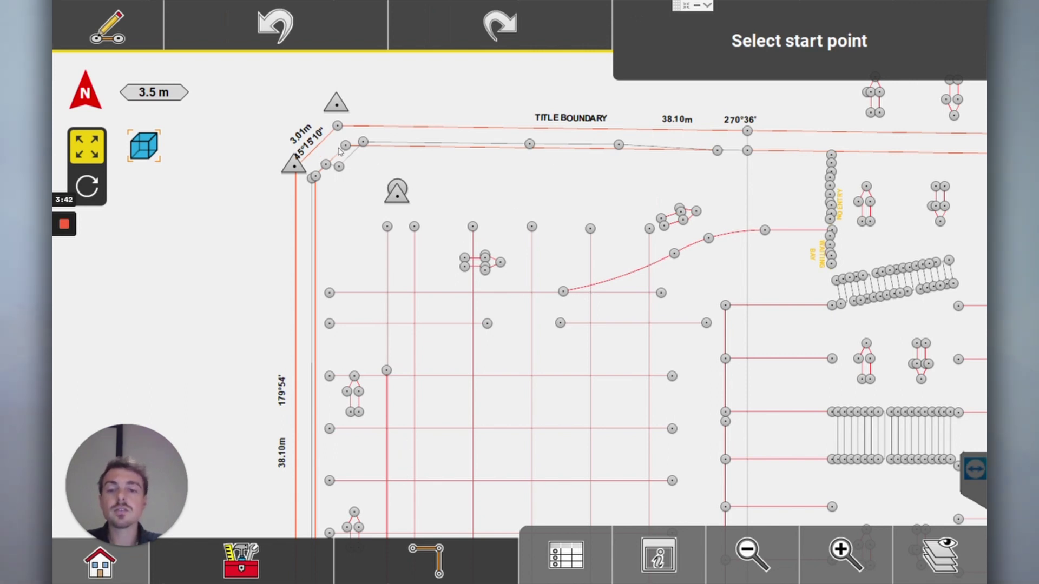
Reopen the layer list, expand 21080-xref (003).dwg, and confirm the visibility settings.
left_click(943, 555)
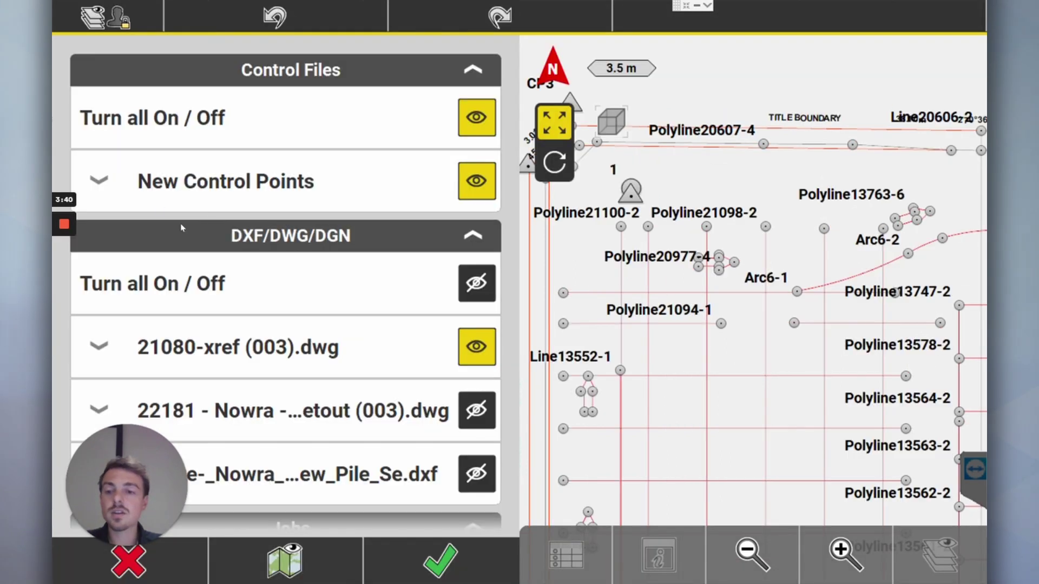
left_click(115, 363)
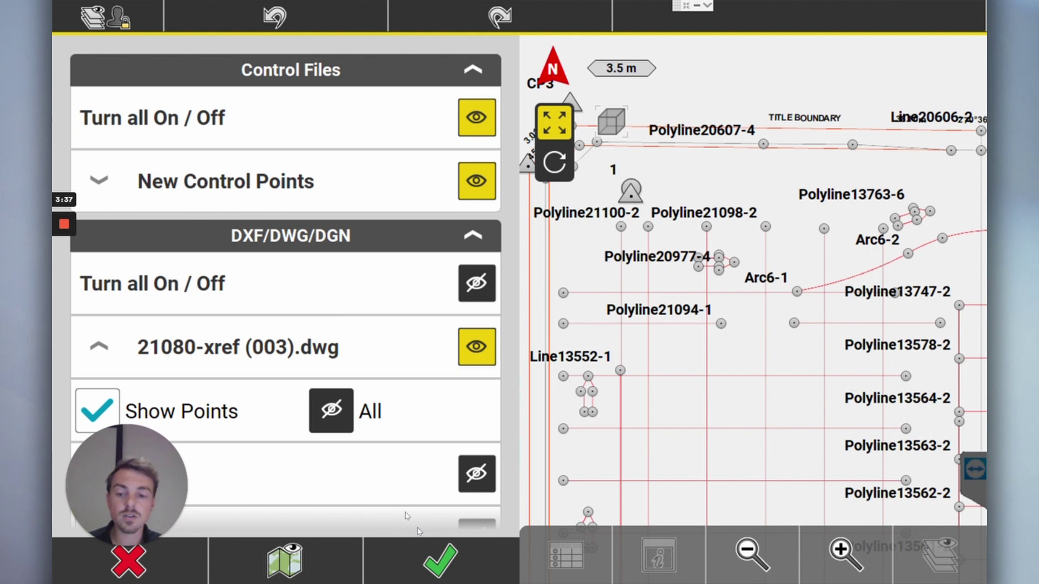
left_click(447, 568)
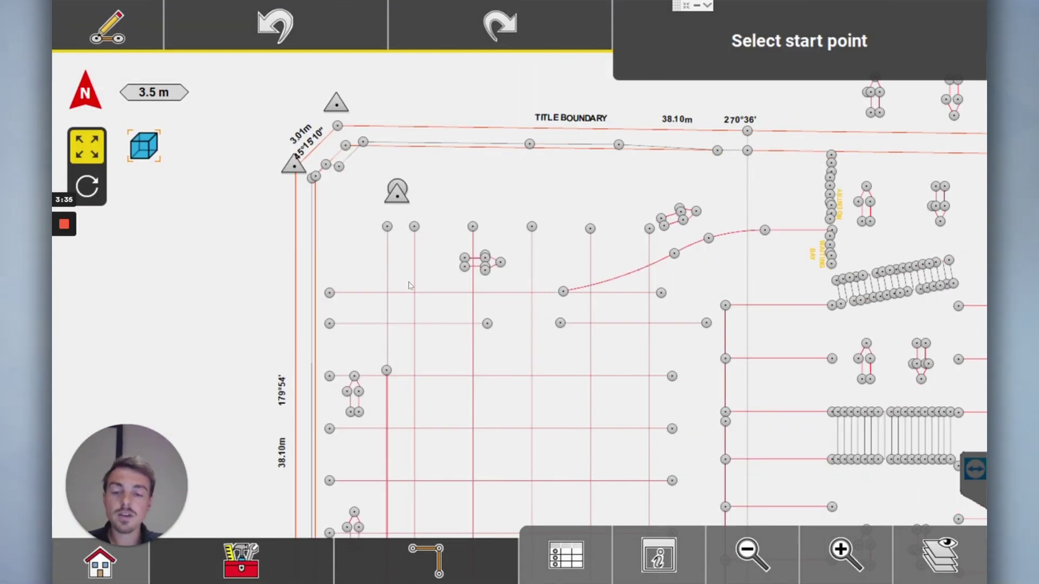
Zoom in on the top-left corner grid intersections around Line13552-1.
left_click_drag(413, 284, 417, 255)
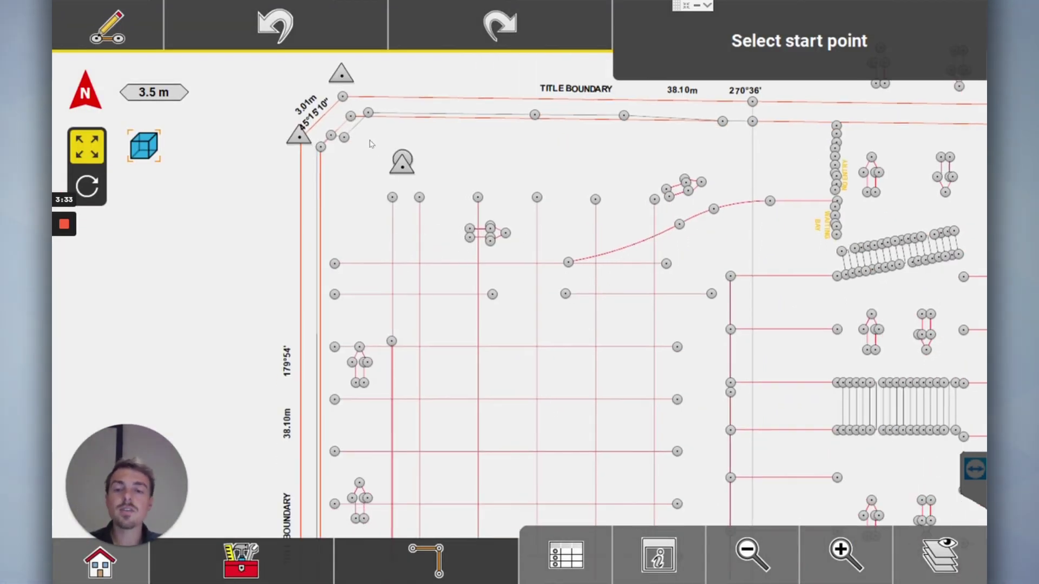
left_click_drag(372, 144, 431, 172)
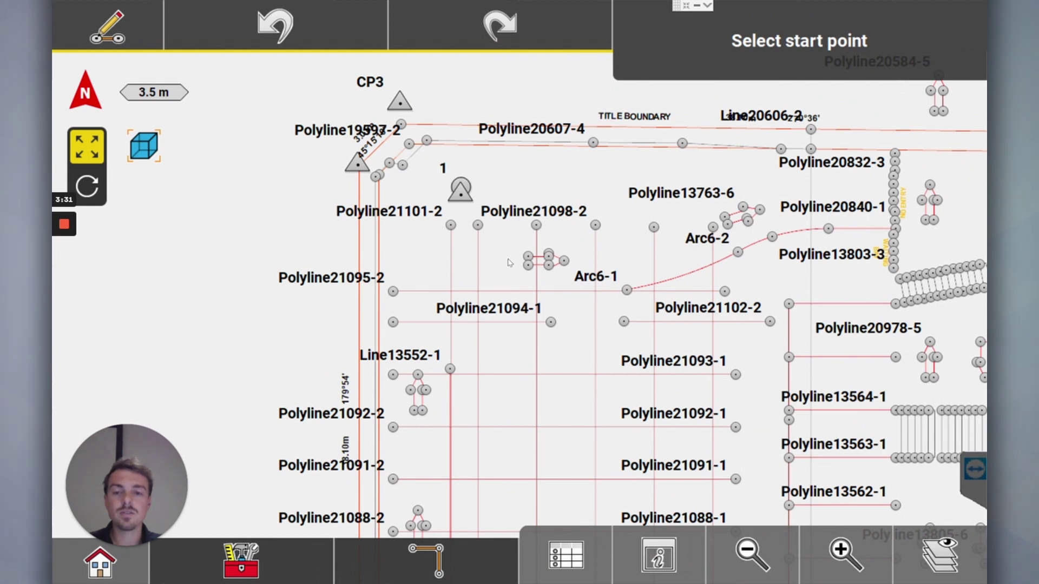
left_click(863, 566)
left_click_drag(543, 522, 543, 132)
left_click(751, 561)
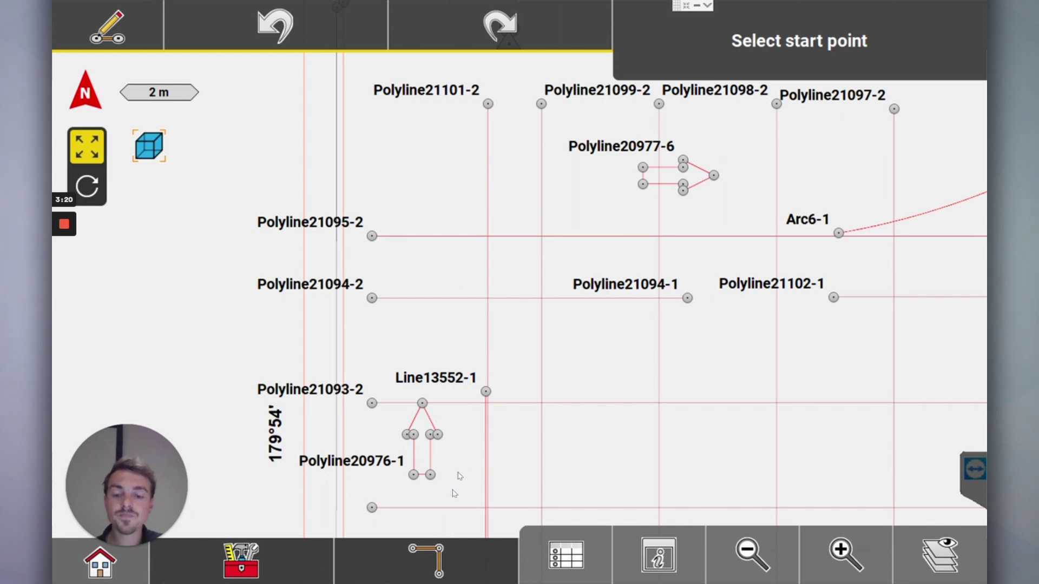
left_click(108, 581)
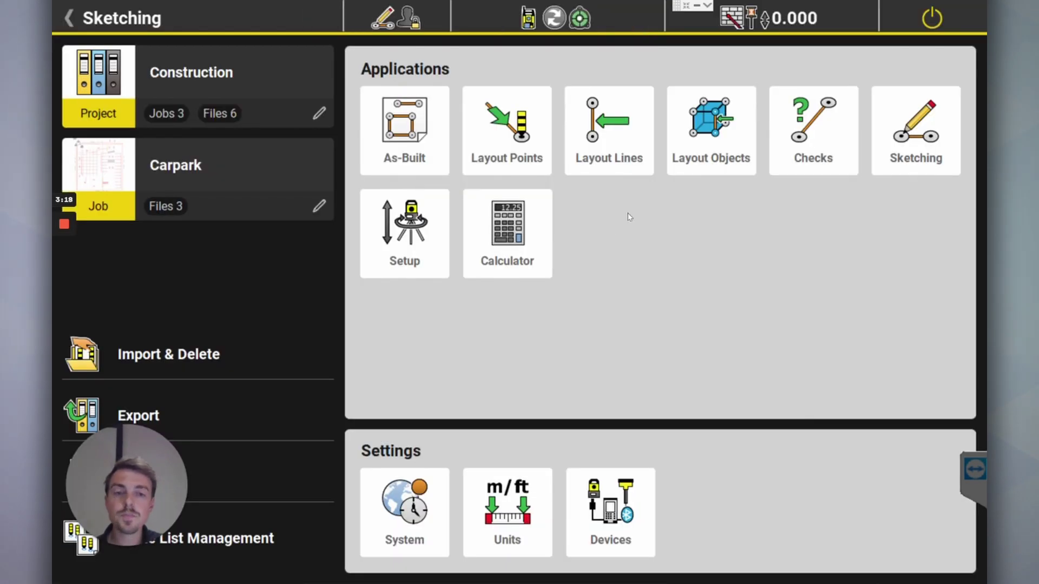
left_click(916, 160)
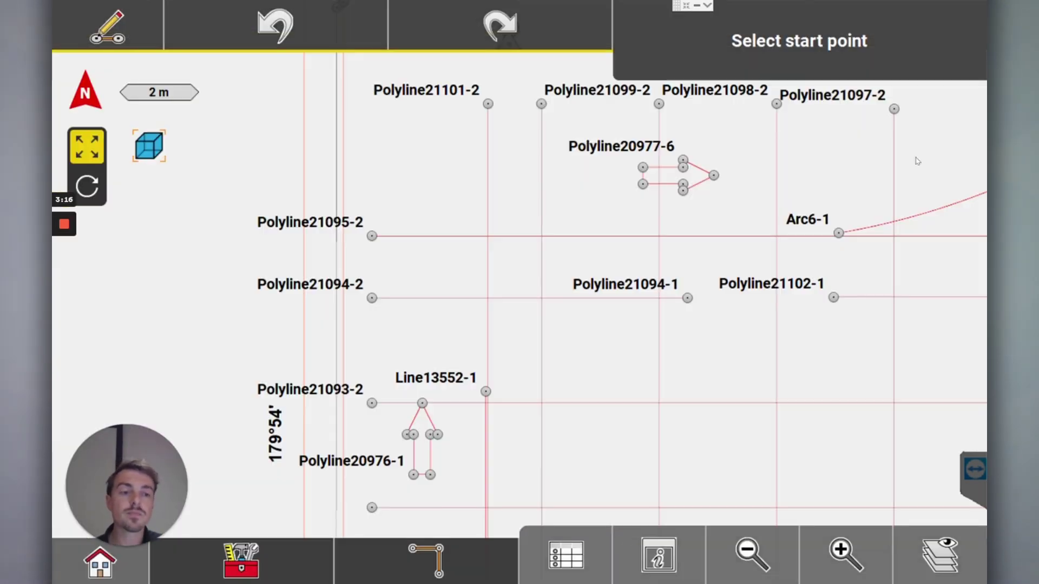
left_click(432, 562)
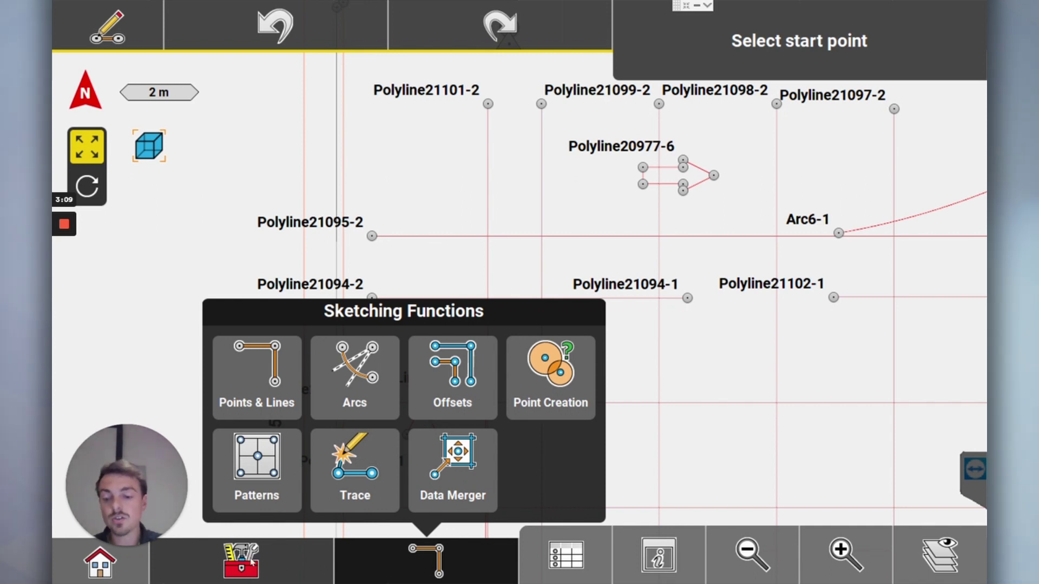
left_click(241, 565)
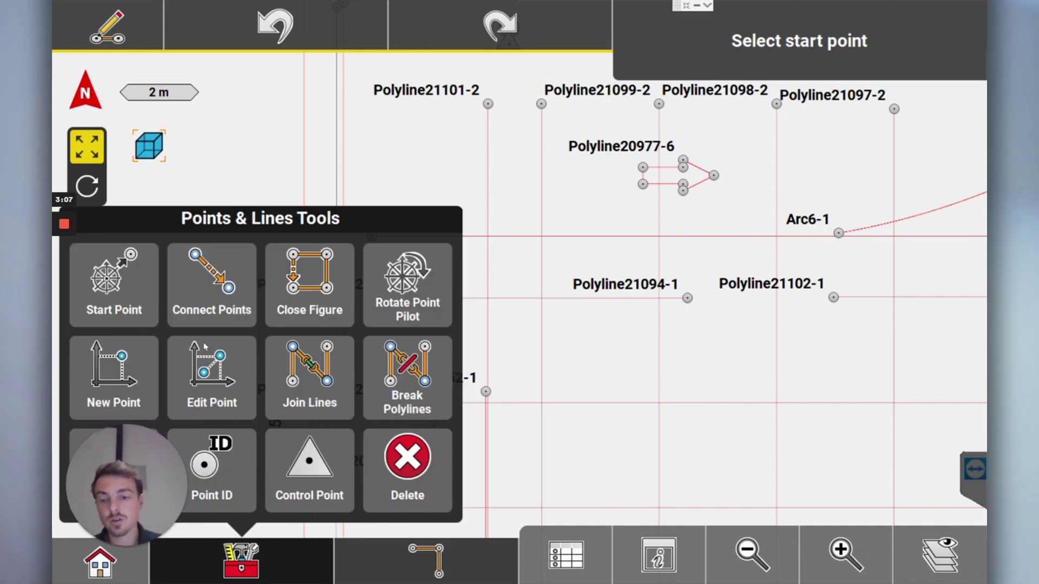
left_click(338, 555)
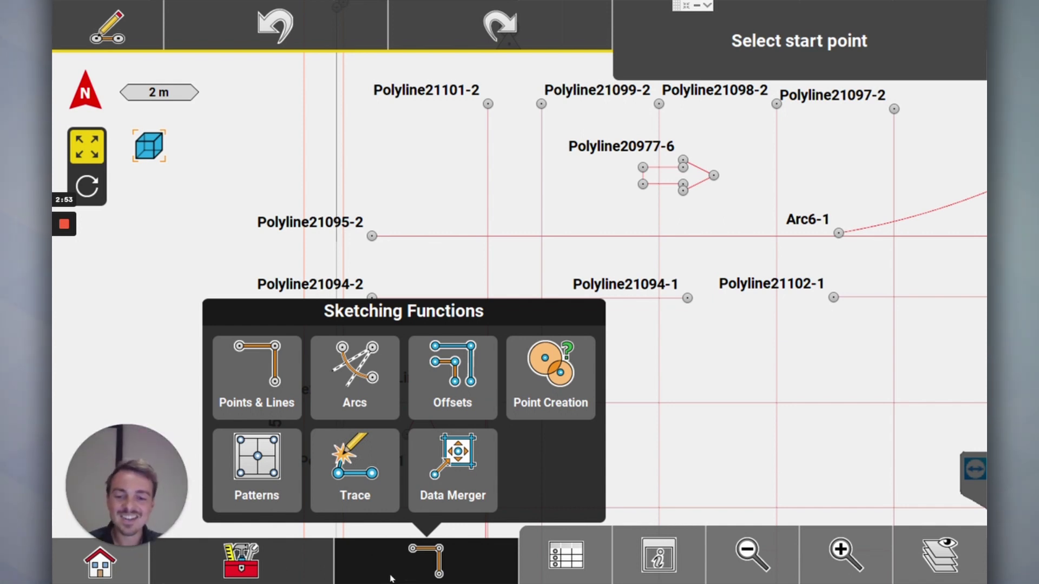
left_click(248, 567)
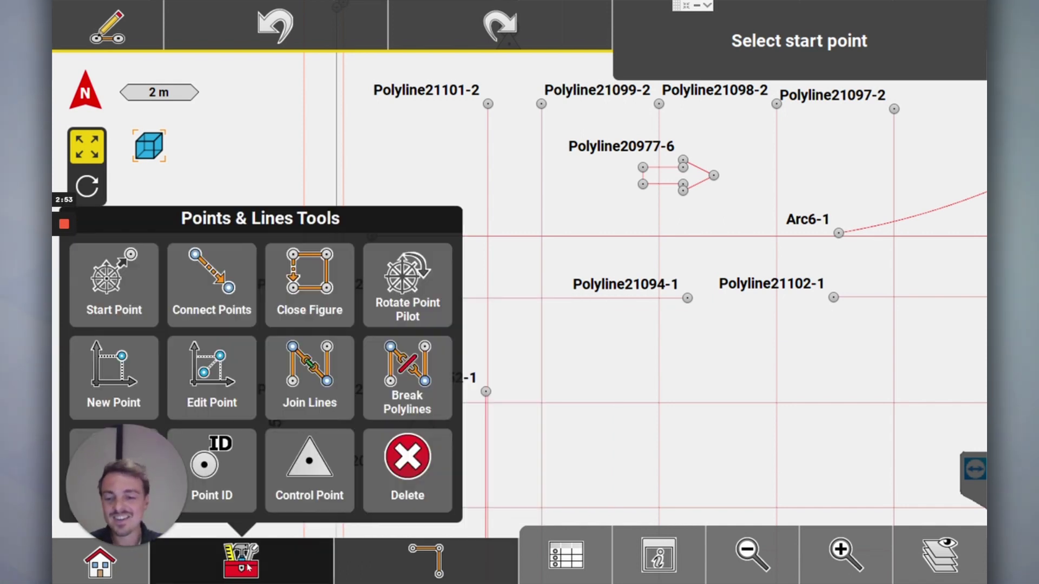
left_click(405, 568)
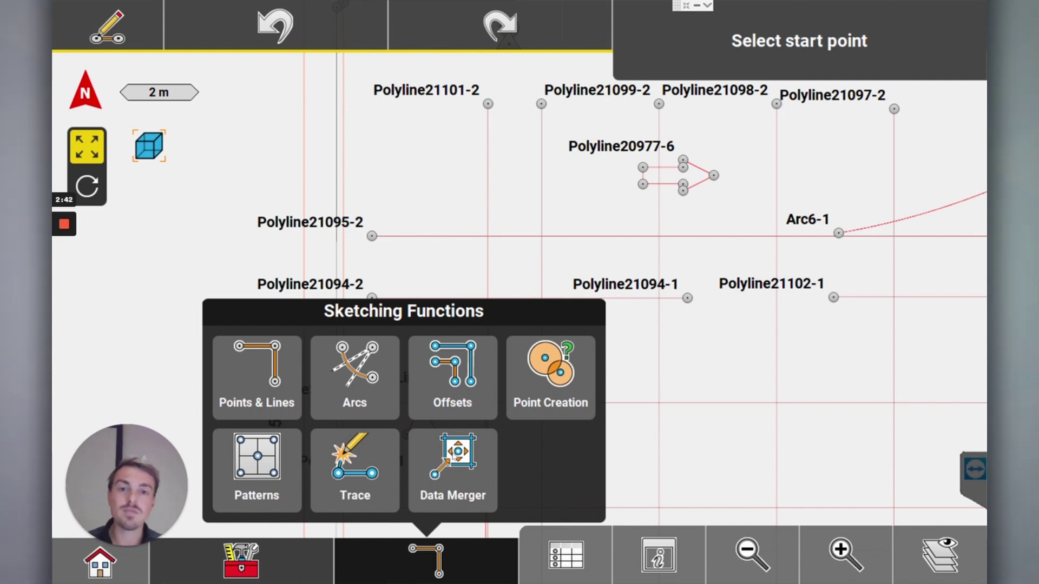
left_click(458, 445)
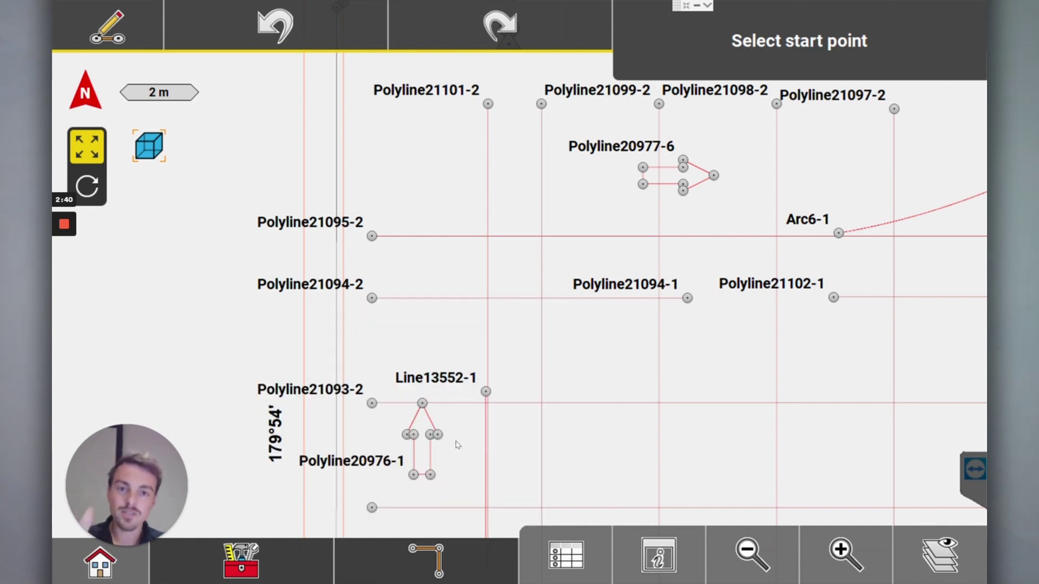
left_click(447, 538)
Store point 5 at the Polyline21095-2 / Polyline21101-2 intersection, without a line.
left_click(546, 382)
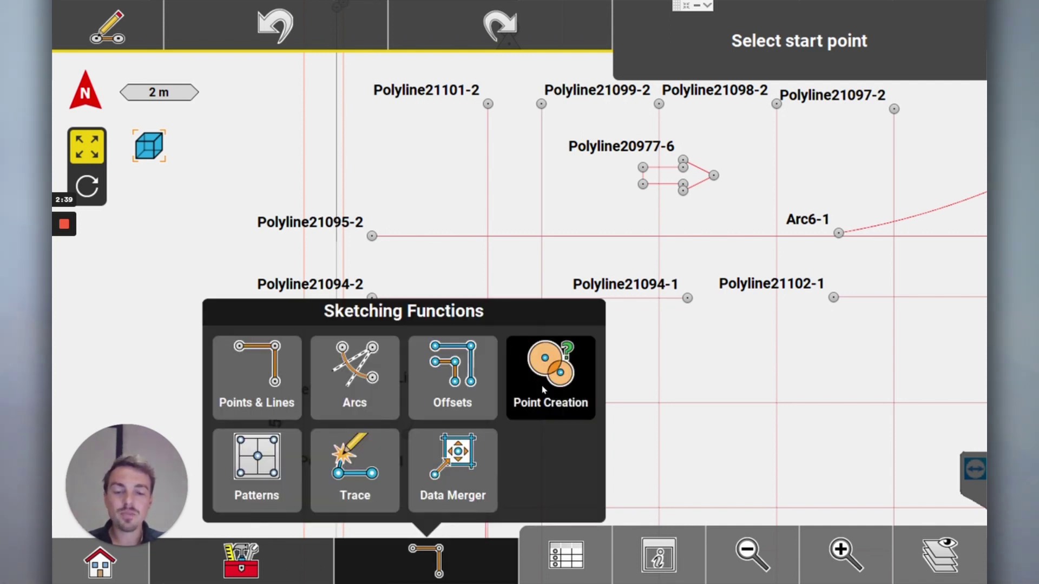
left_click(227, 573)
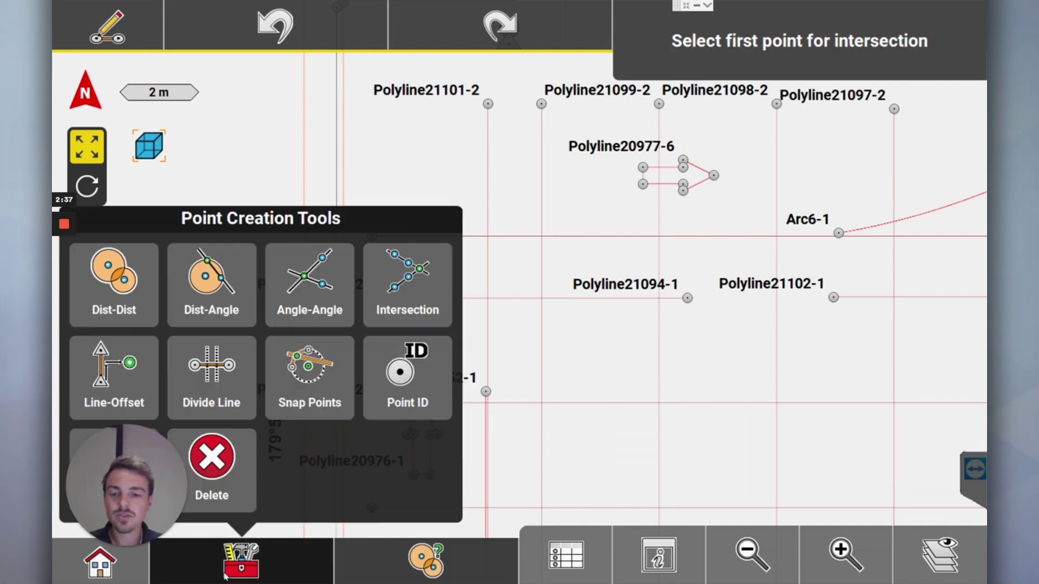
left_click(410, 290)
left_click(428, 236)
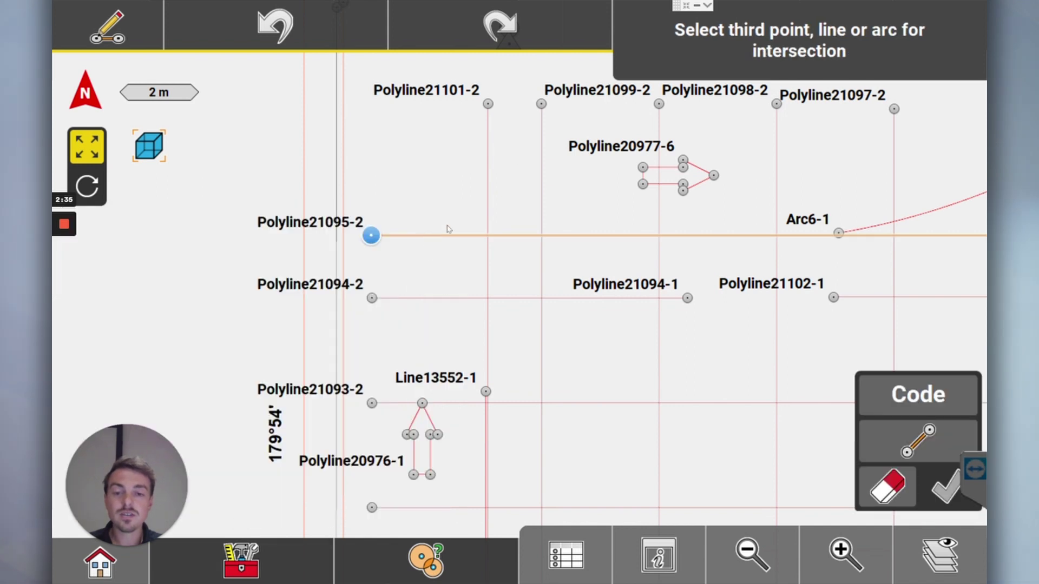
left_click(489, 157)
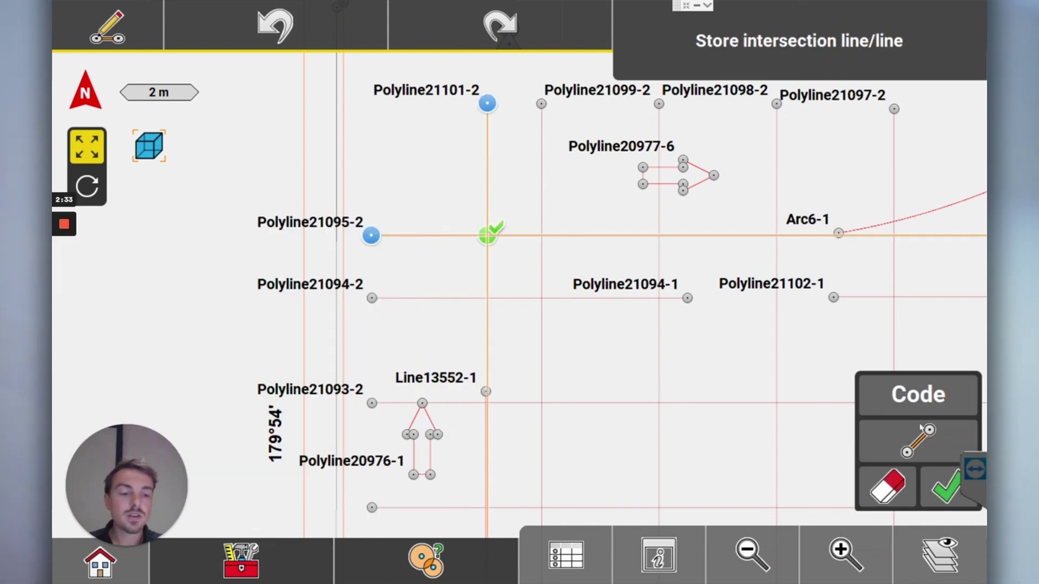
left_click(923, 452)
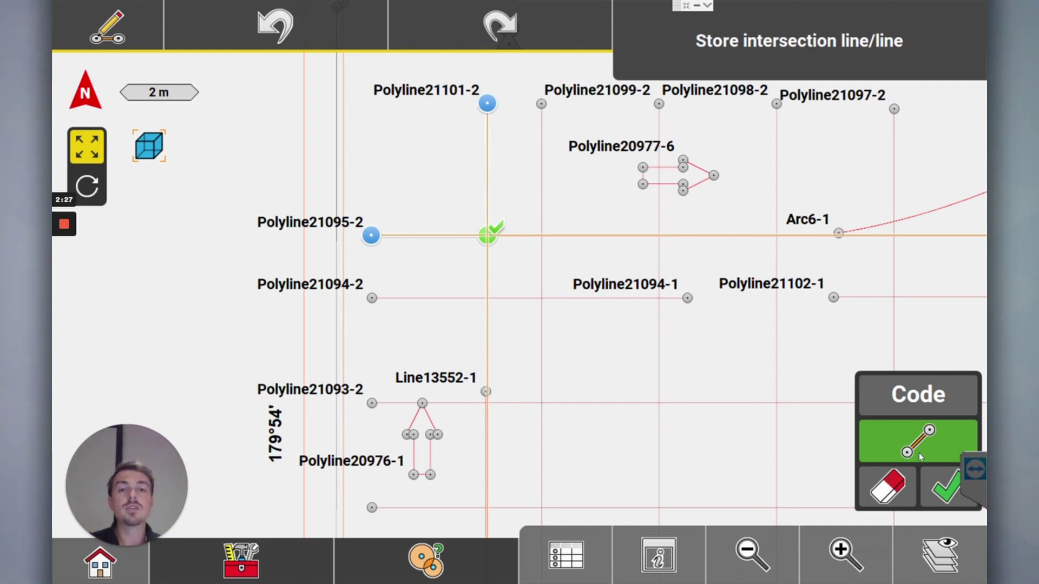
left_click(921, 458)
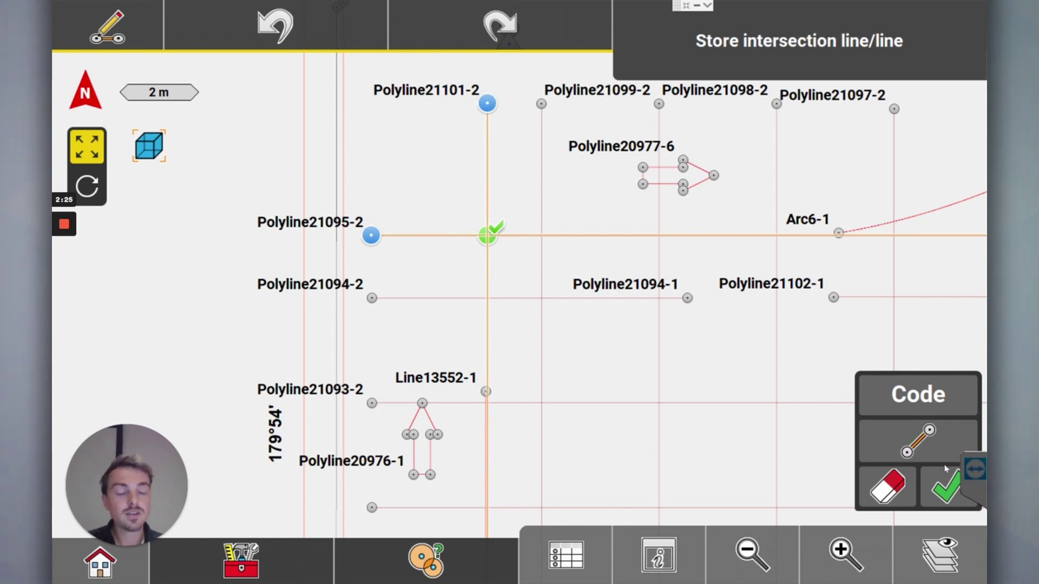
left_click(942, 494)
left_click_drag(482, 266, 453, 267)
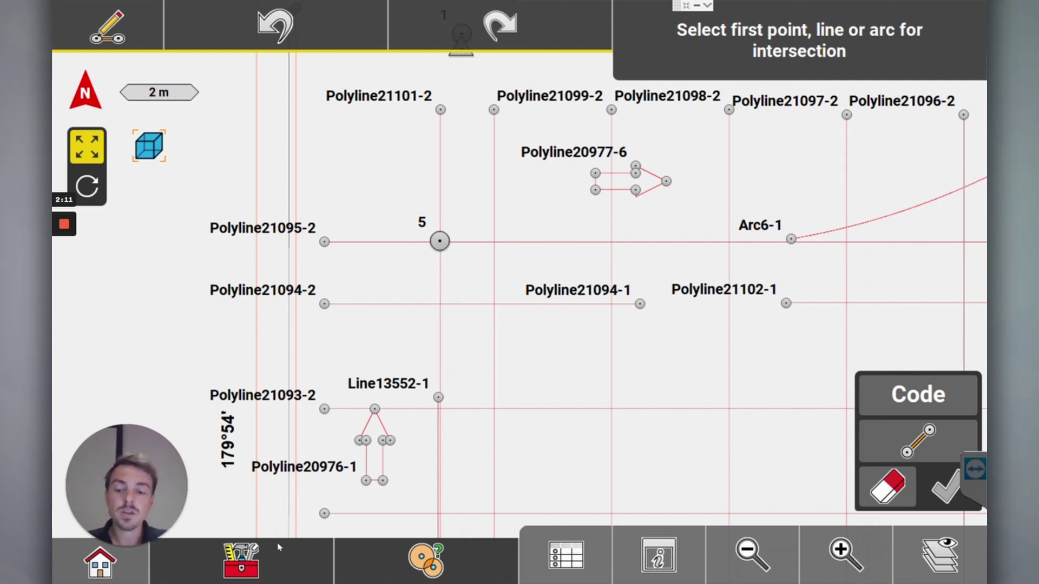
Delete the previously stored point 5.
left_click(265, 558)
left_click(210, 465)
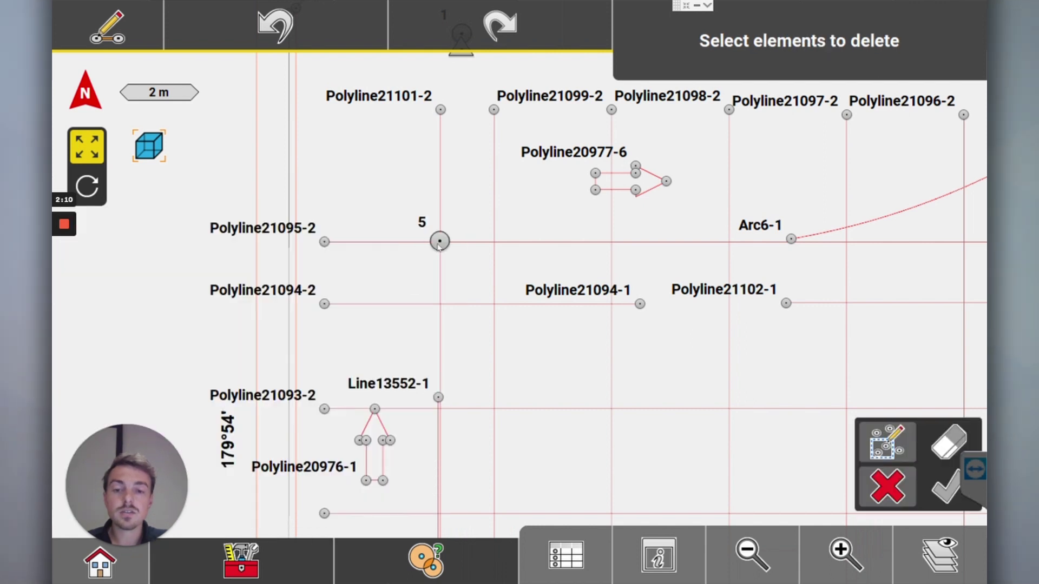
left_click(439, 241)
left_click(946, 487)
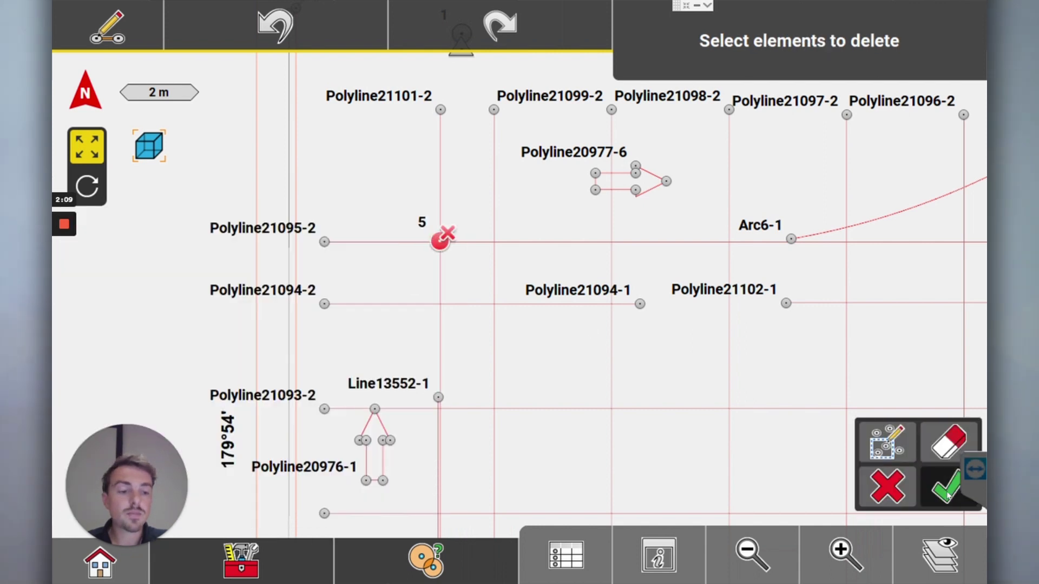
Re-intersect Polyline21095-2 and Polyline21101-2 and store it as control point 6.
left_click(371, 563)
left_click(348, 547)
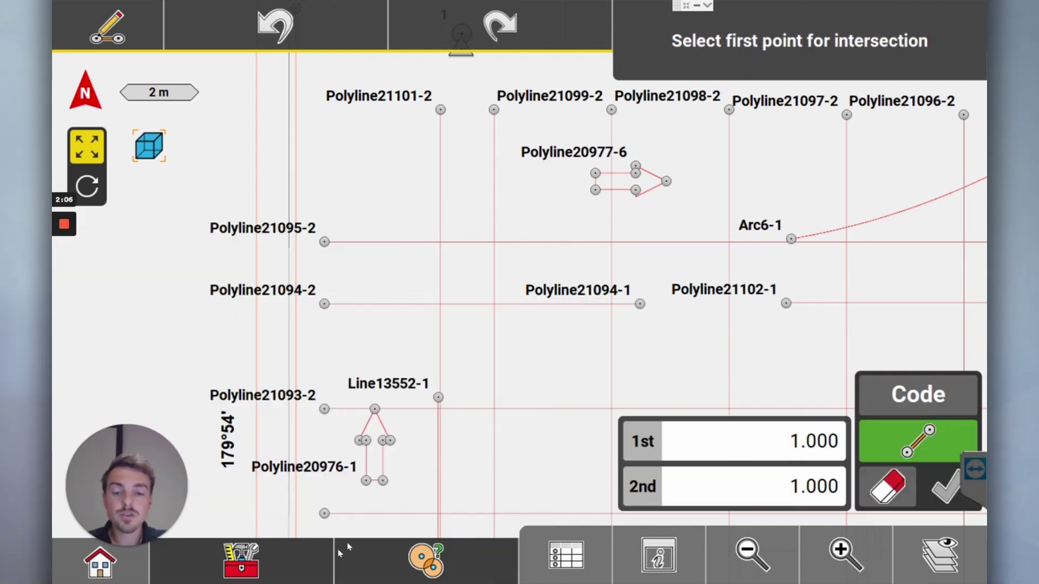
left_click(294, 561)
left_click(418, 291)
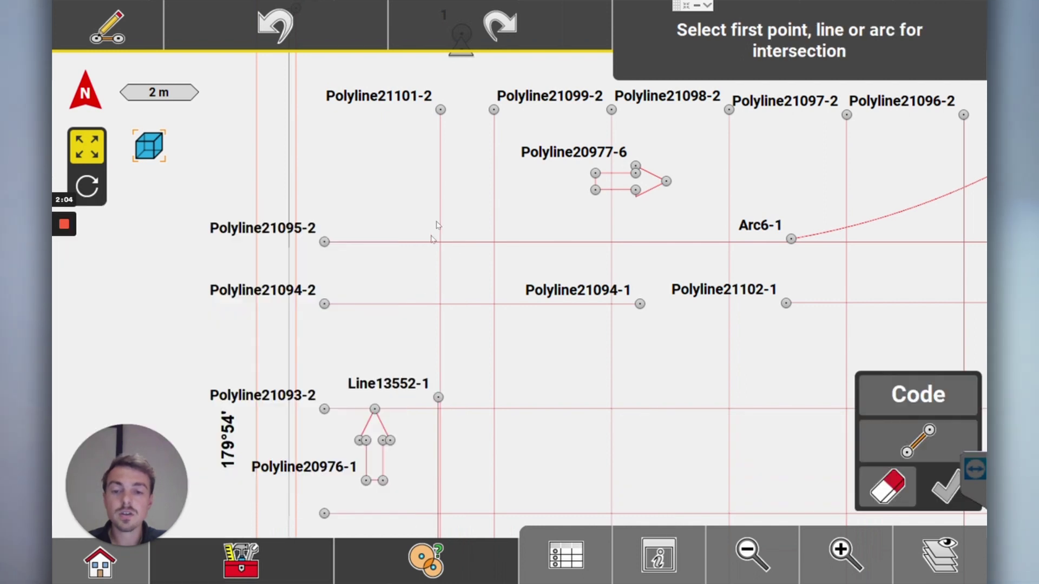
left_click(425, 242)
left_click(440, 204)
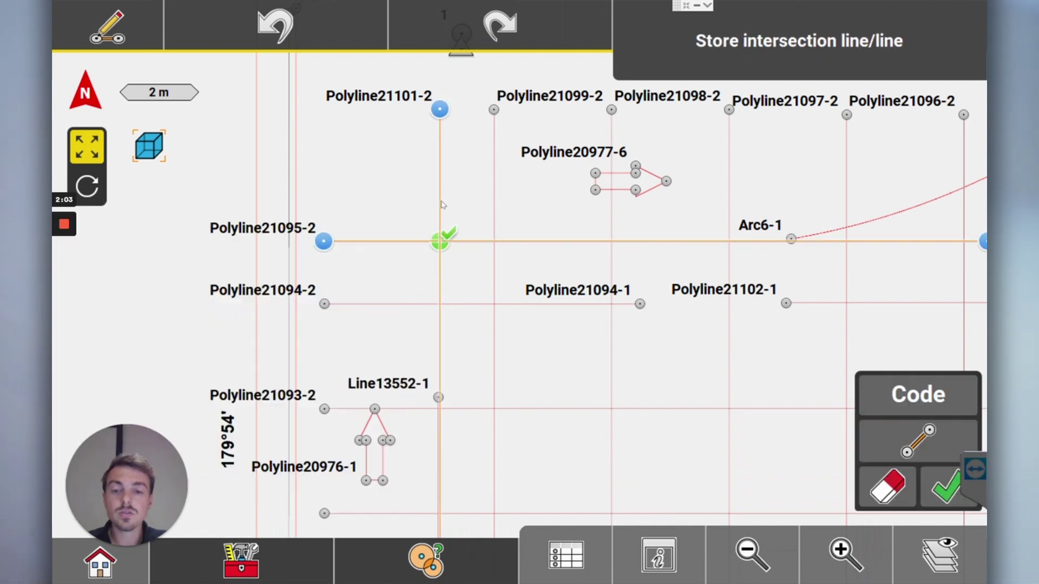
left_click(241, 561)
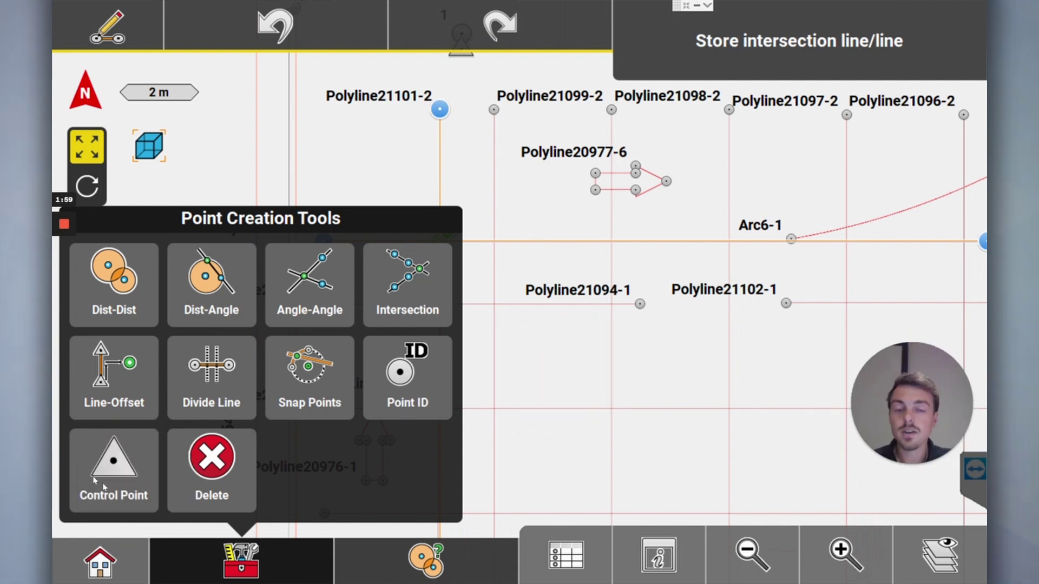
left_click(615, 228)
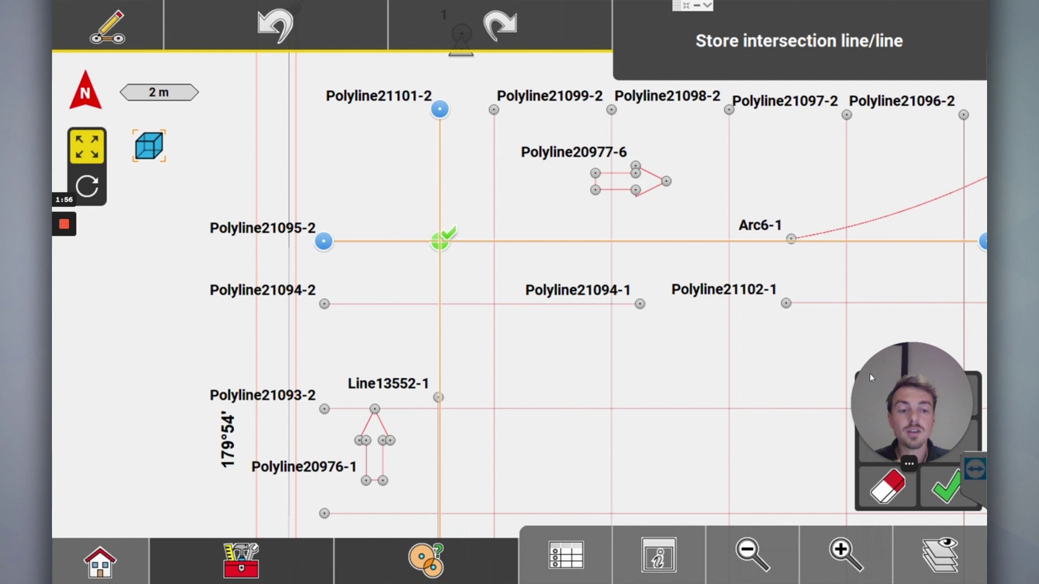
left_click(947, 501)
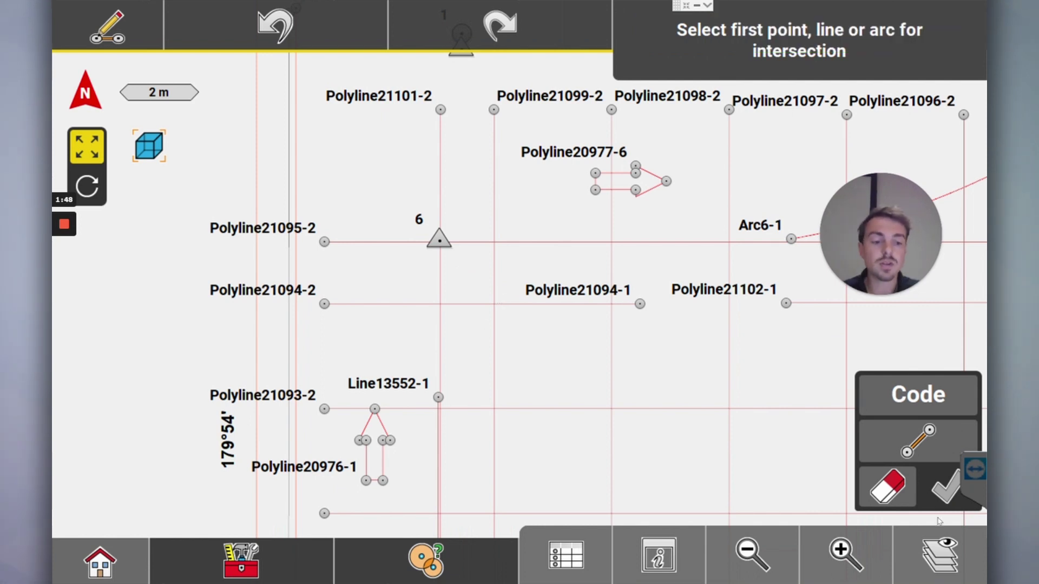
Expand New Control Points, toggle 21080-xref off and back on, and apply the layers.
left_click(942, 560)
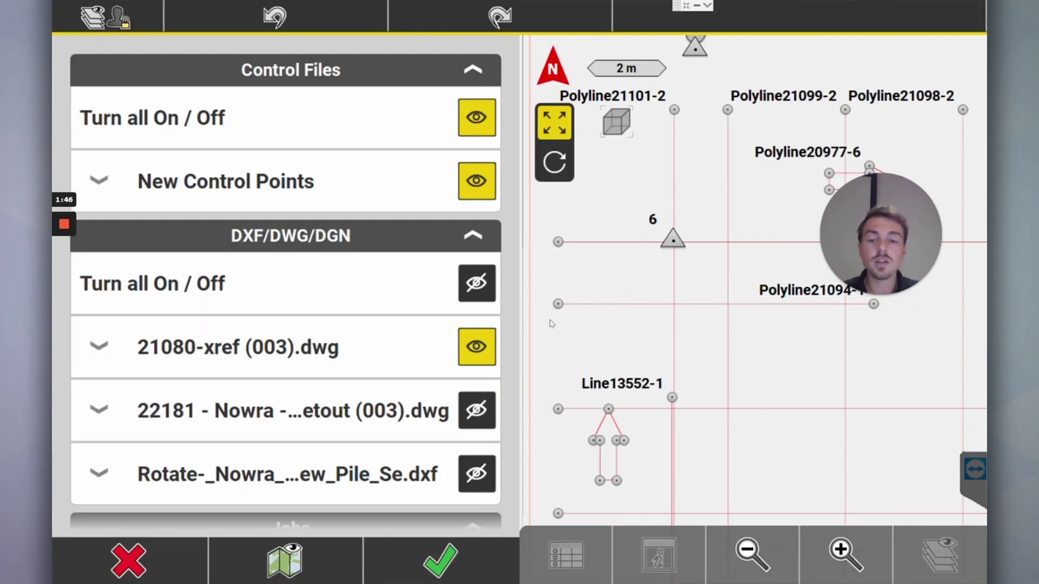
left_click(175, 172)
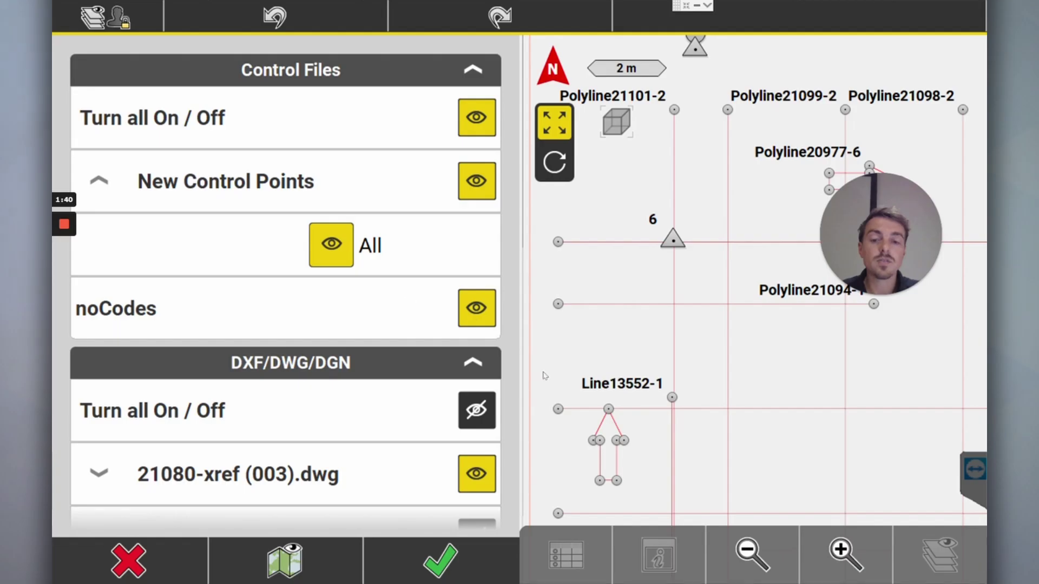
left_click(489, 475)
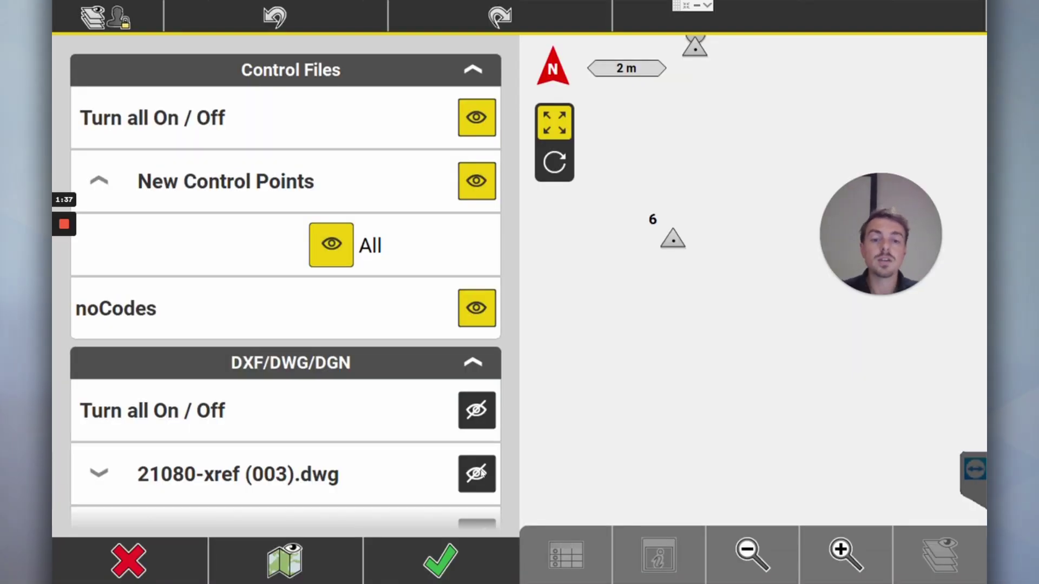
left_click(487, 474)
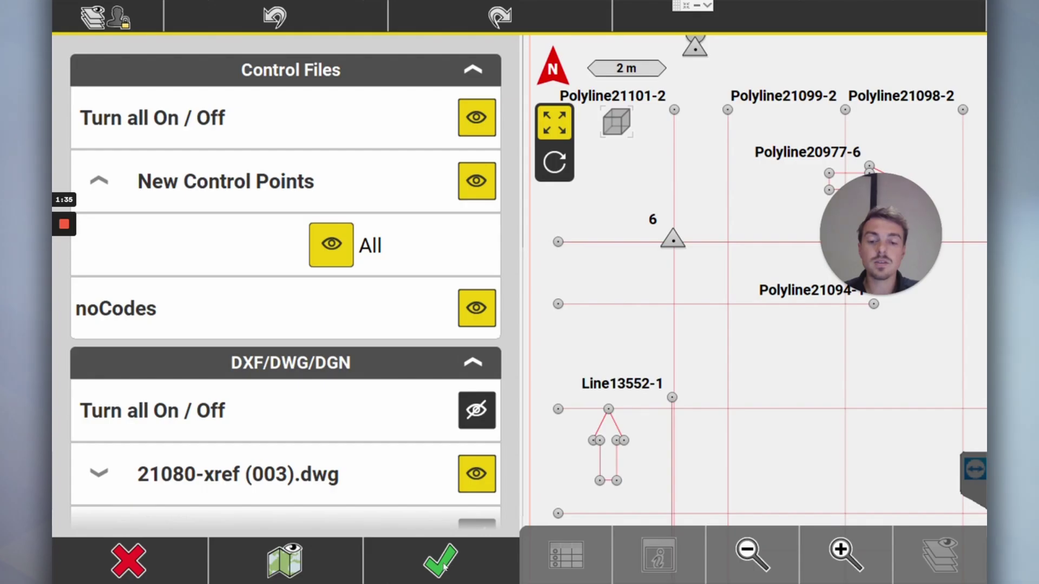
left_click(441, 563)
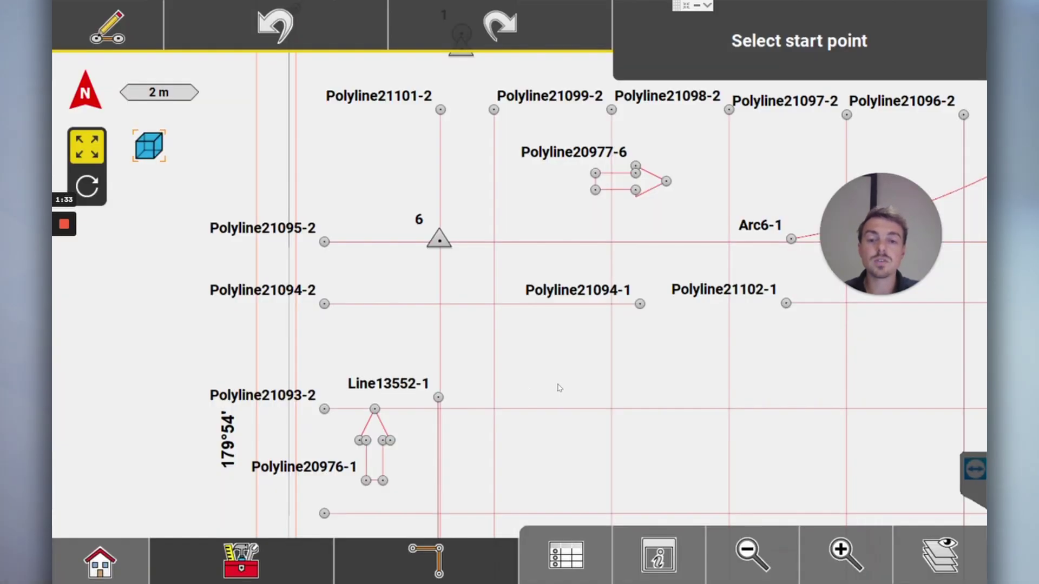
Intersect the lowest horizontal grid line with a crossing vertical grid line.
left_click_drag(466, 359, 260, 325)
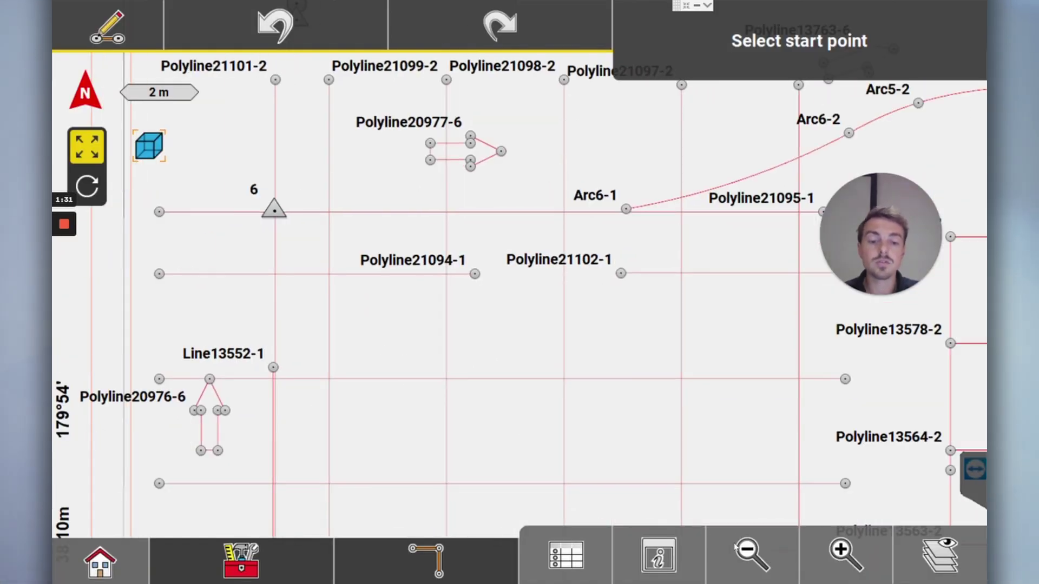
scroll(515, 367, "down", 3)
left_click_drag(515, 367, 478, 291)
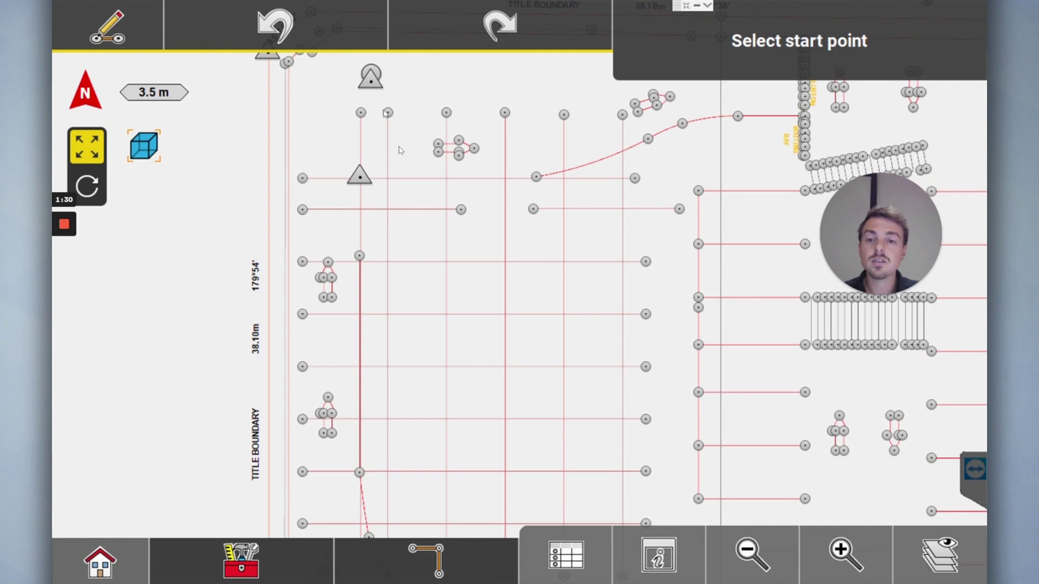
mouse_move(453, 211)
left_mouse_down()
mouse_move(465, 239)
mouse_move(465, 218)
left_mouse_up()
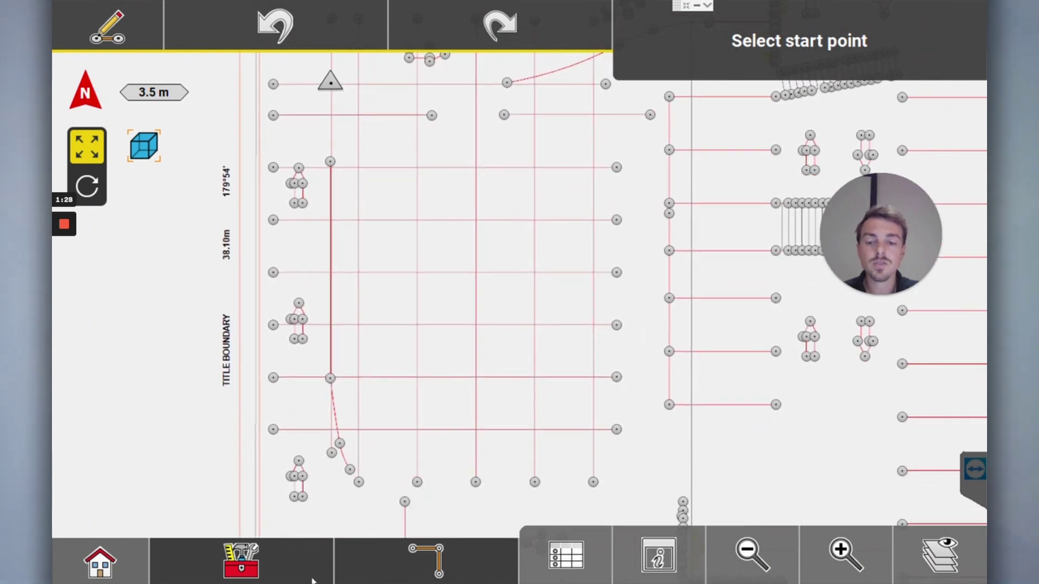
left_click(439, 569)
left_click(557, 400)
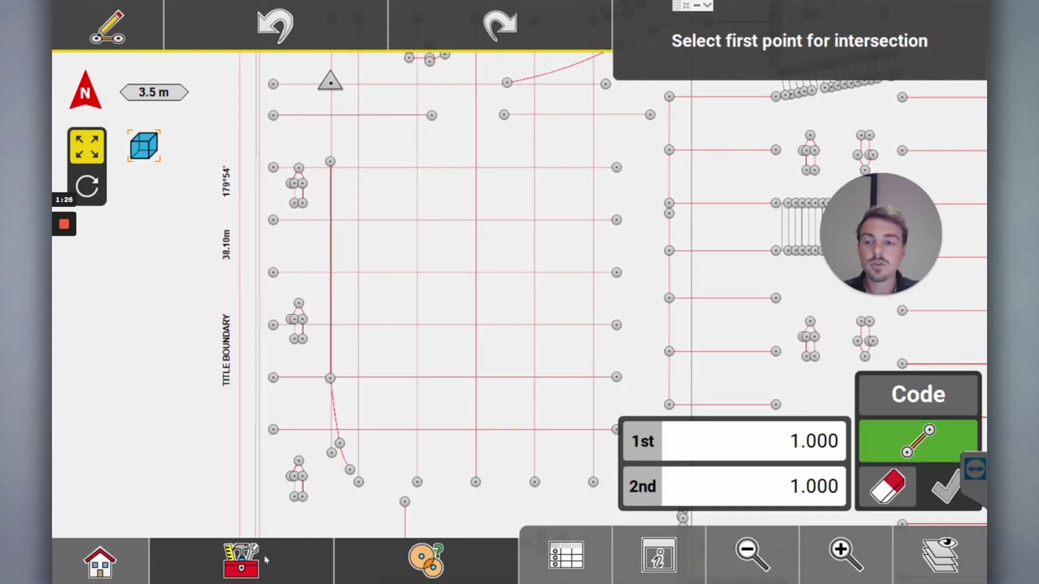
left_click(267, 561)
left_click(412, 294)
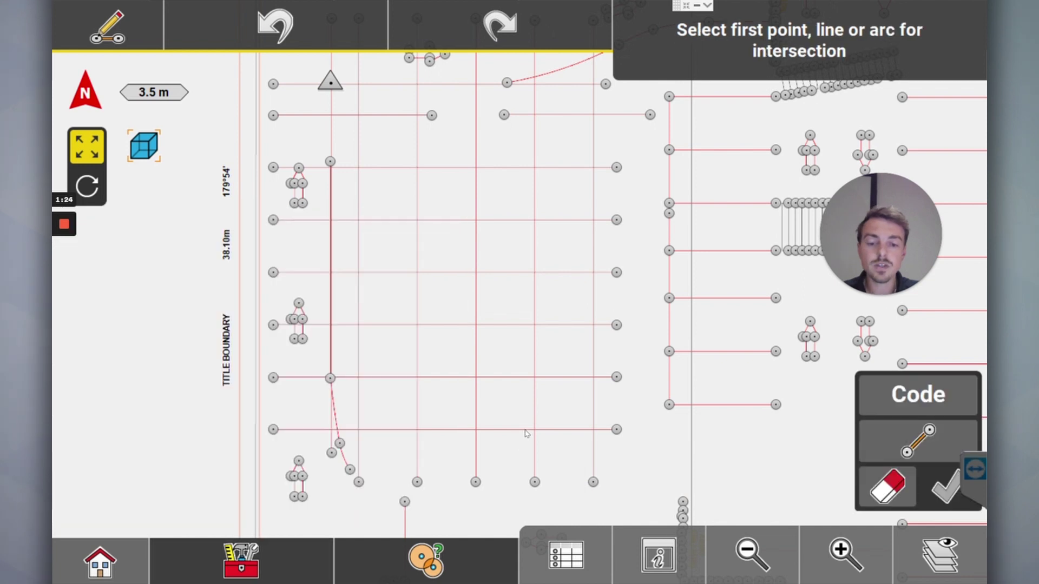
left_click(527, 434)
left_click(606, 175)
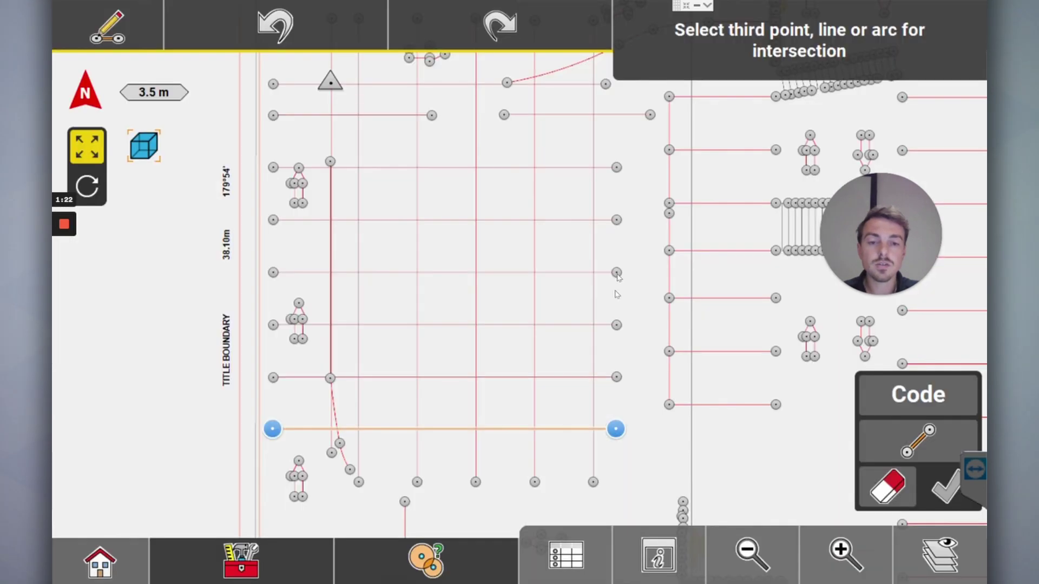
left_click(594, 359)
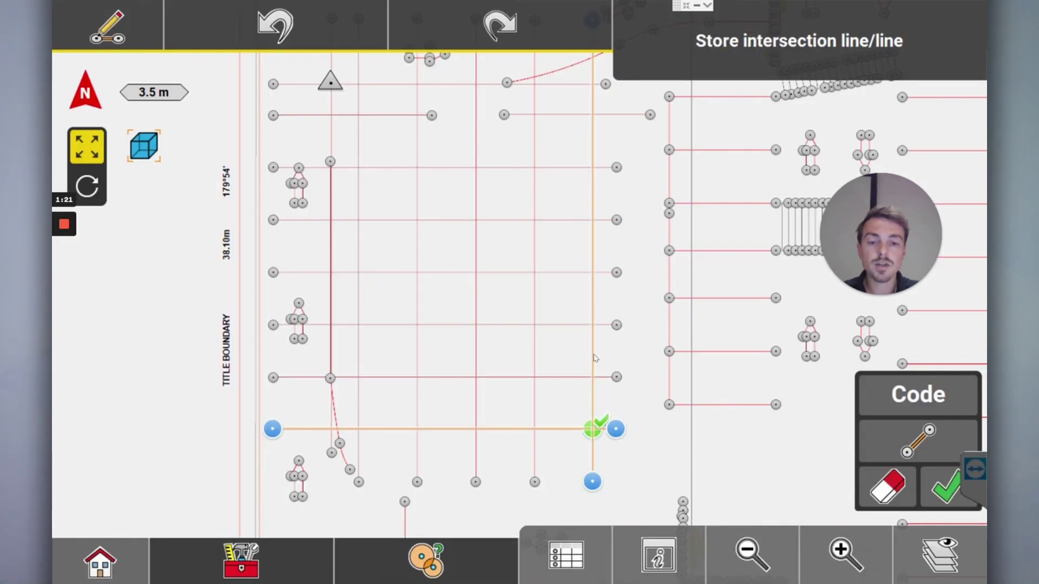
Store the new control point and switch Intersection to picking points.
left_click(948, 492)
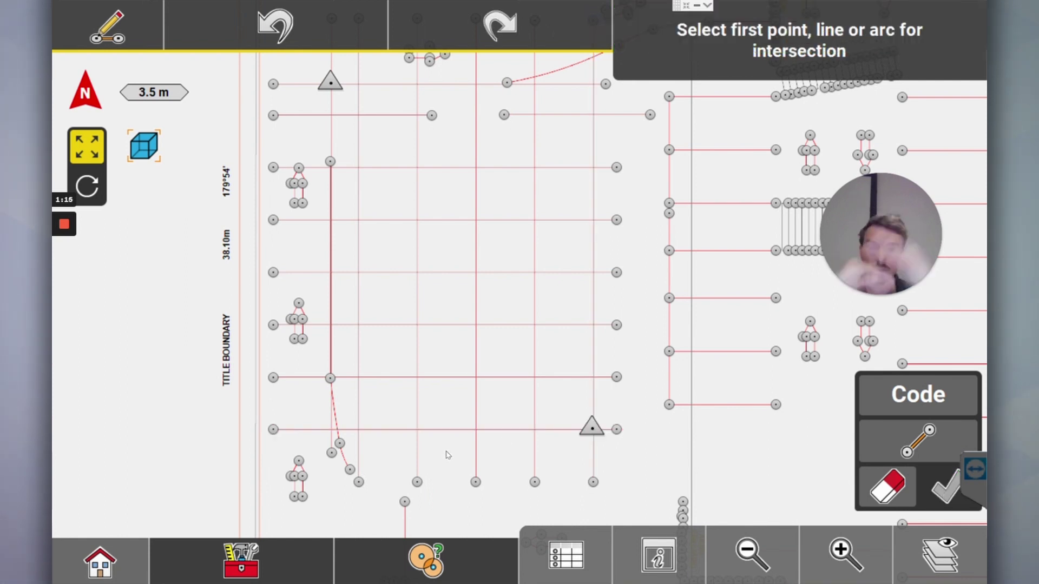
left_click(418, 560)
left_click(550, 372)
Zoom in around control point 7 and switch to Points & Lines with Start Point chosen.
left_click(295, 568)
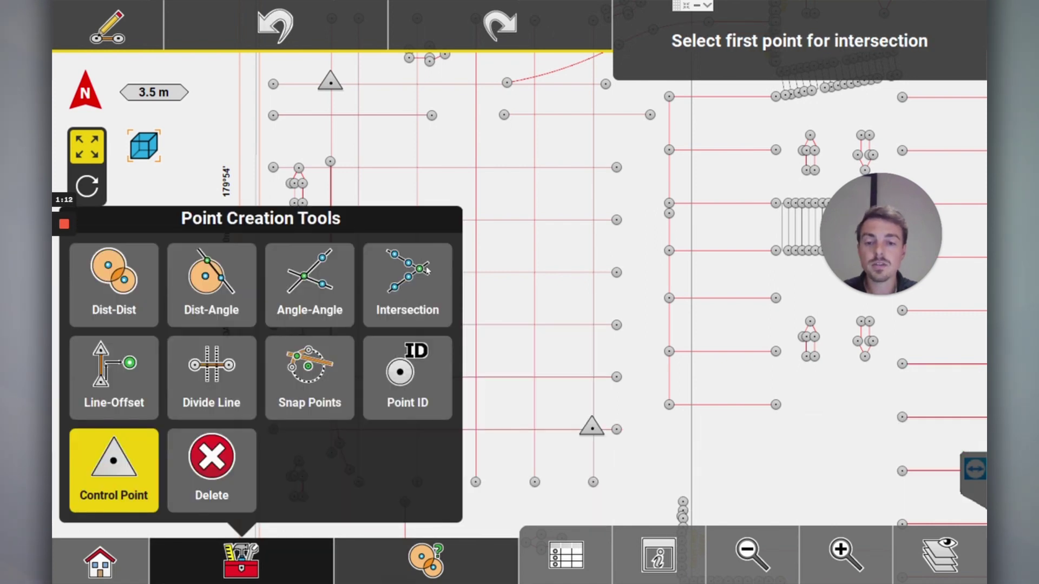
left_click(295, 563)
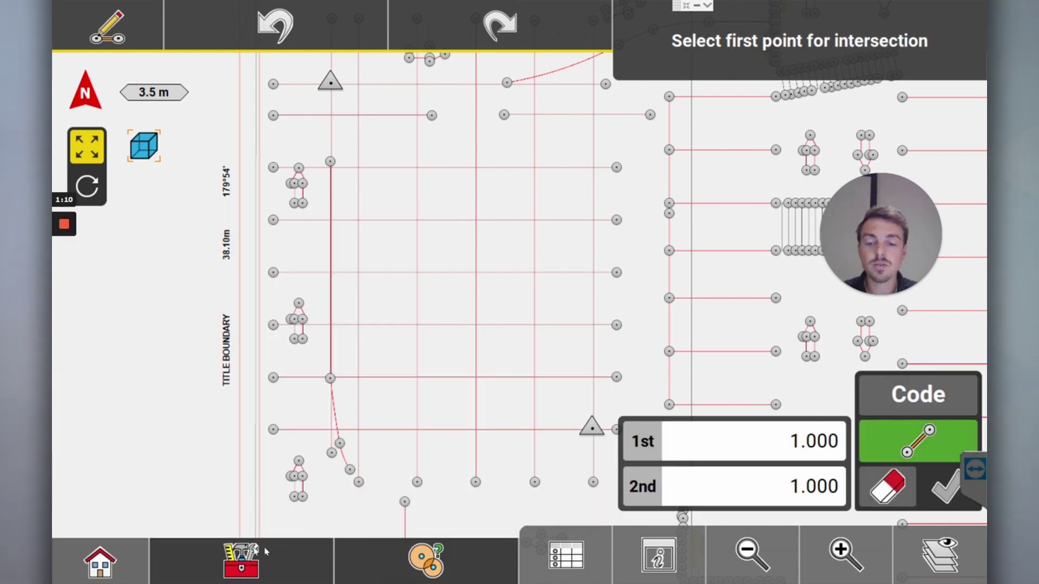
left_click_drag(440, 413, 323, 374)
left_click(846, 554)
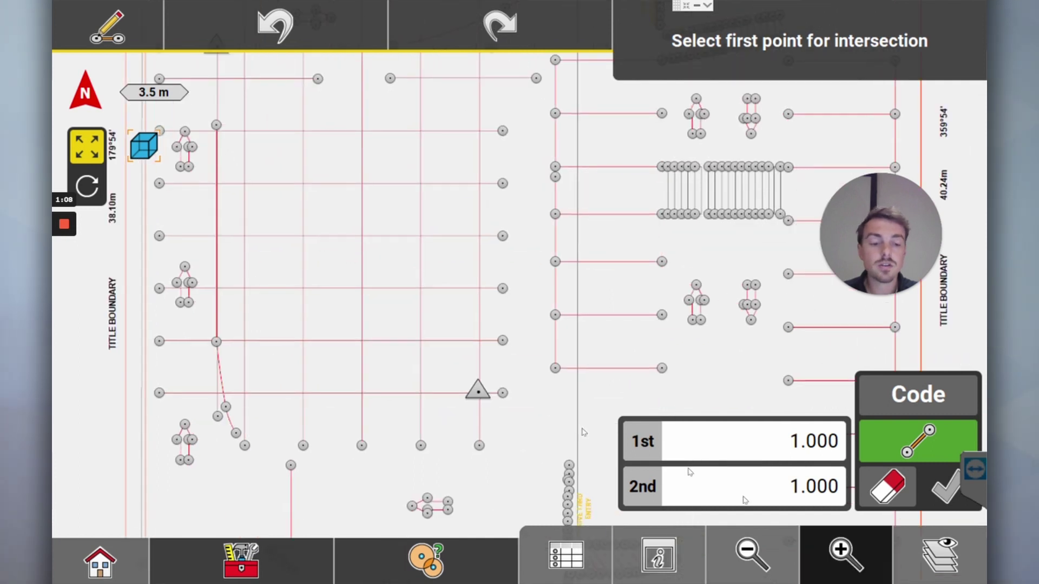
left_click_drag(414, 283, 361, 129)
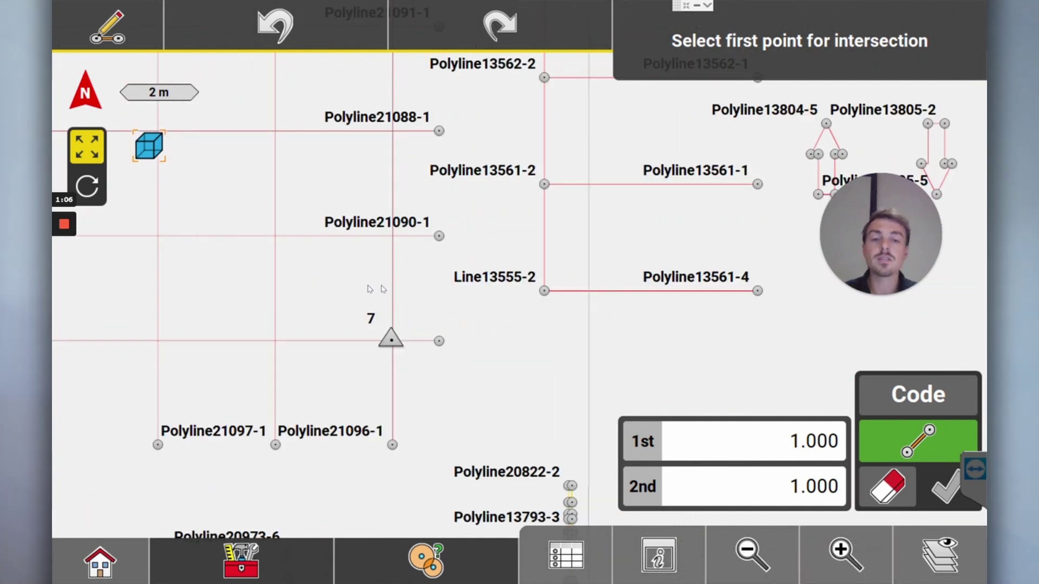
left_click_drag(382, 287, 421, 282)
left_click(243, 567)
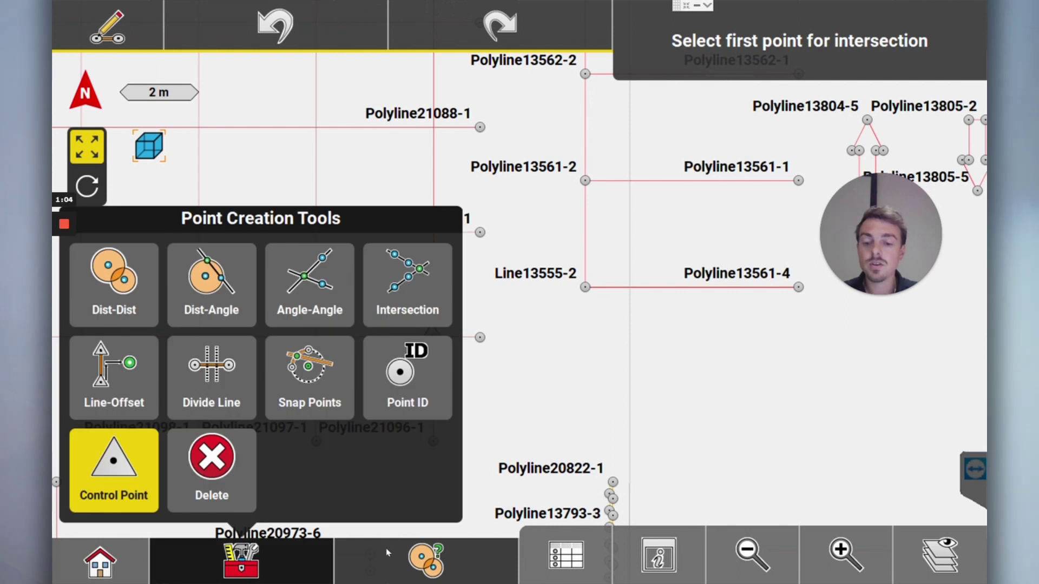
left_click(391, 570)
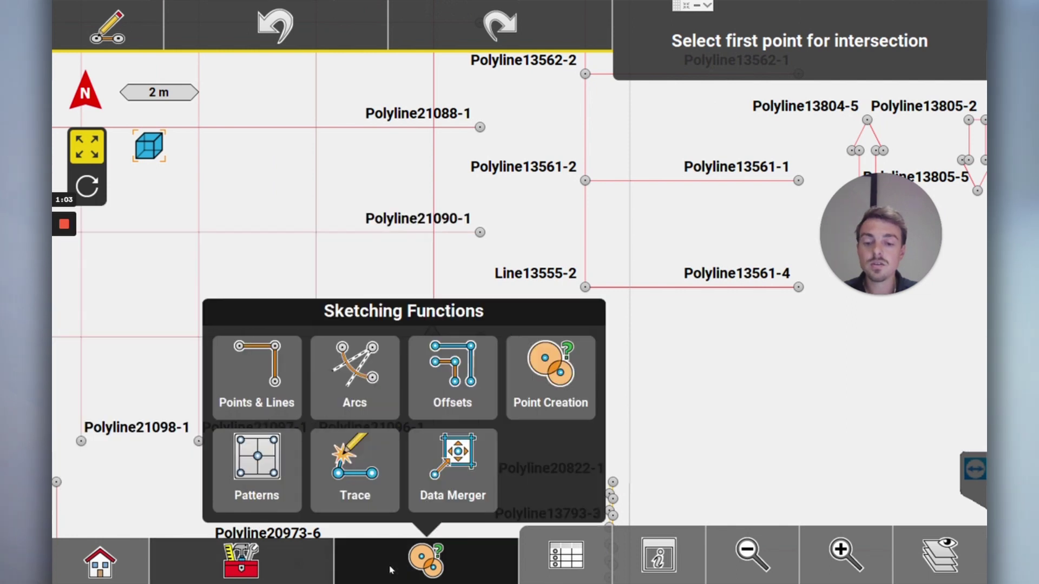
left_click(257, 387)
left_click(241, 560)
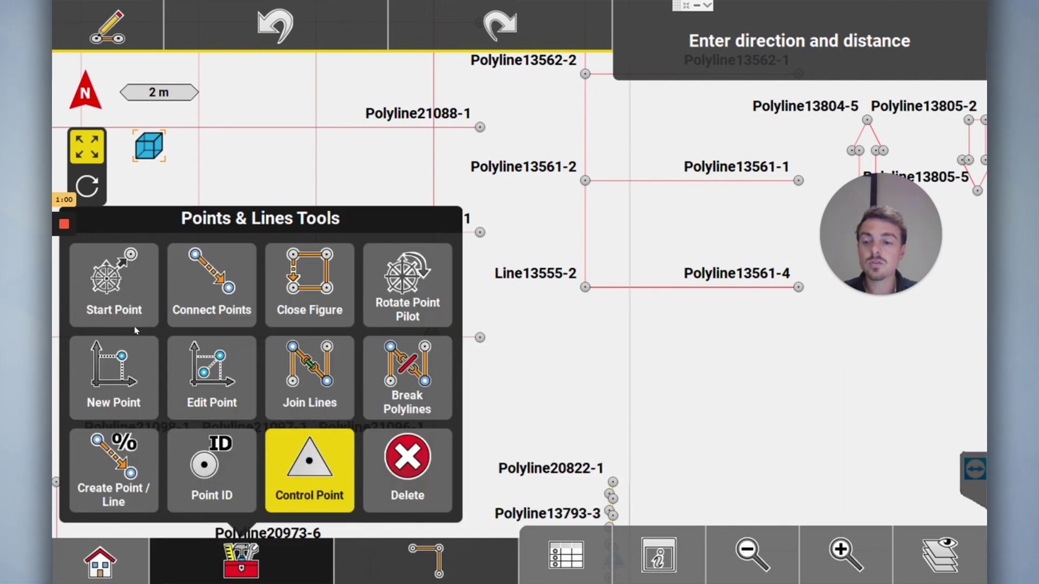
left_click(116, 286)
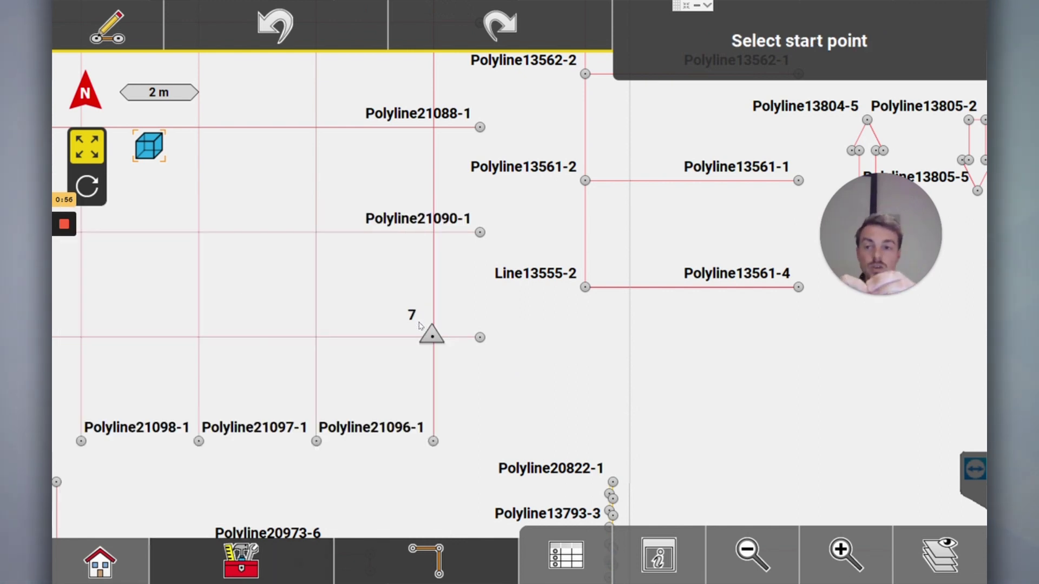
Start from control point 7 and set the direction to 200 (south).
left_click(438, 344)
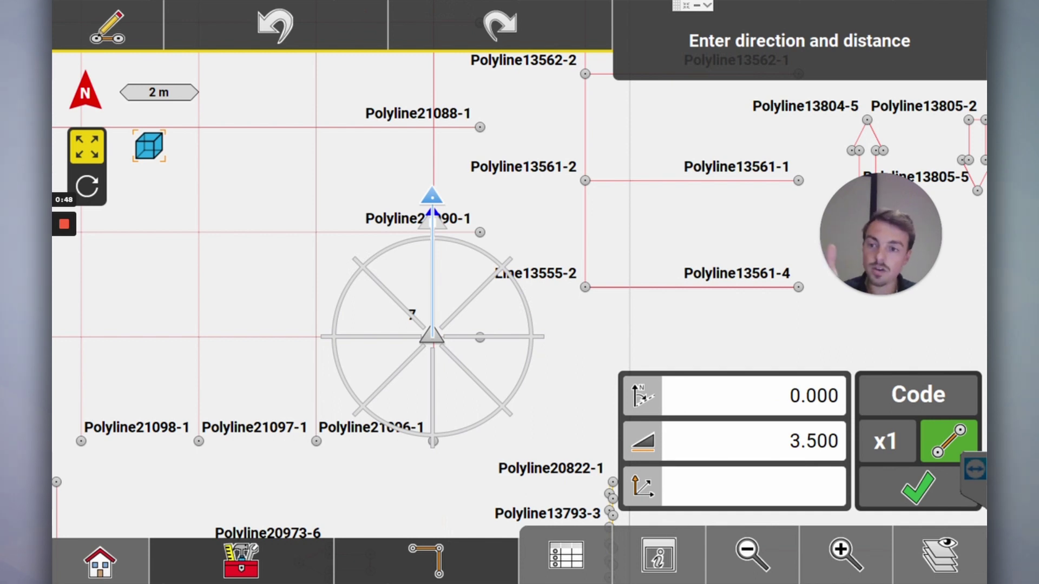
left_click(436, 387)
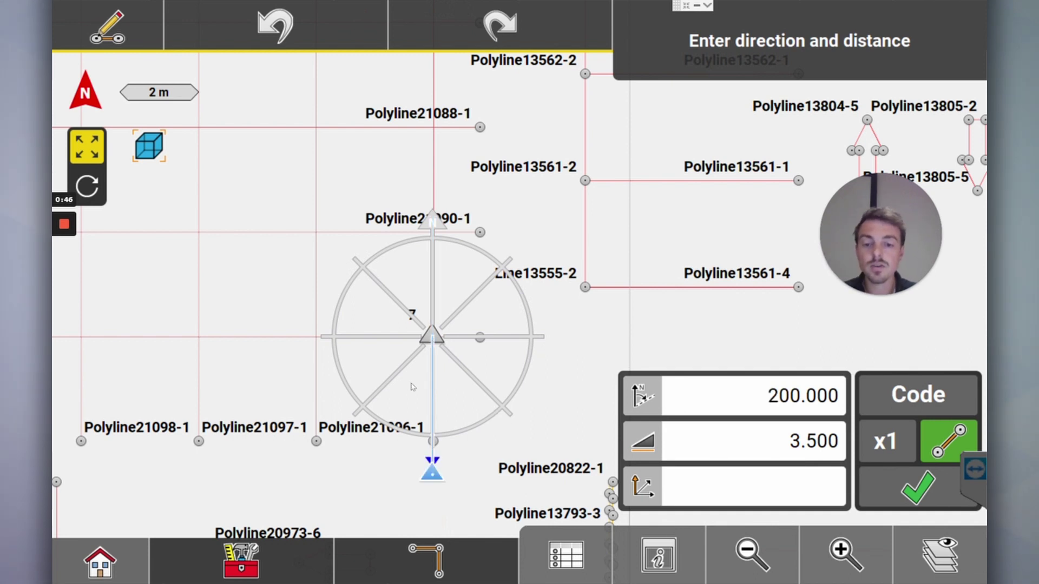
left_click(382, 393)
left_click(366, 336)
left_click(377, 293)
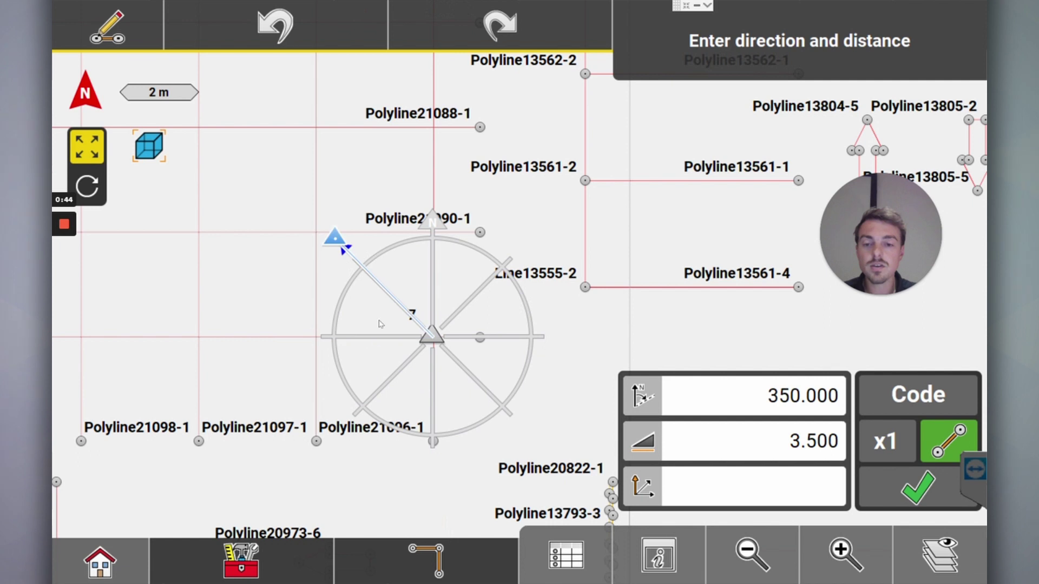
left_click(378, 337)
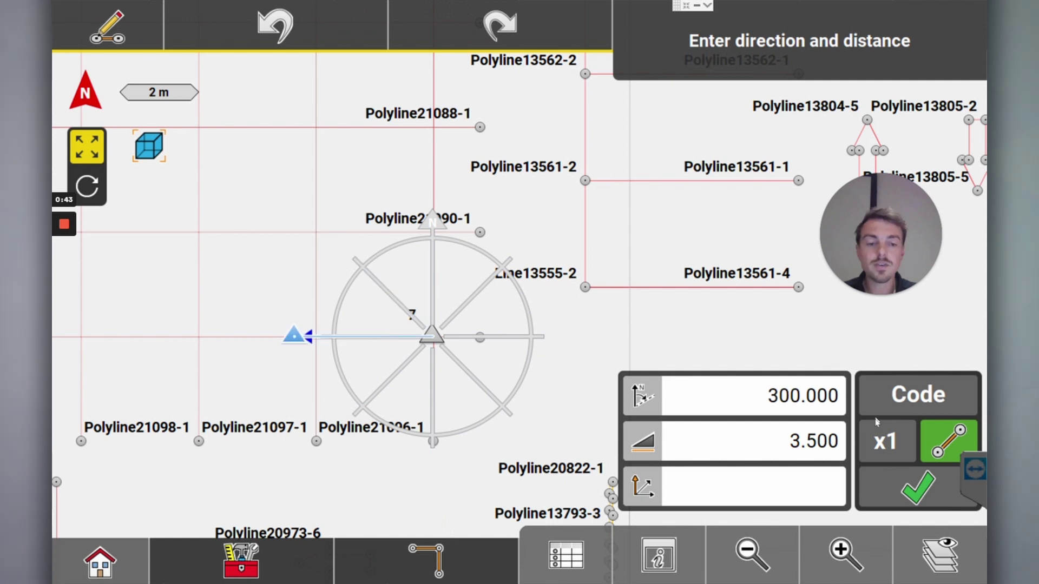
left_click(433, 405)
Enter a 1 m distance and turn off the connecting line.
left_click(821, 442)
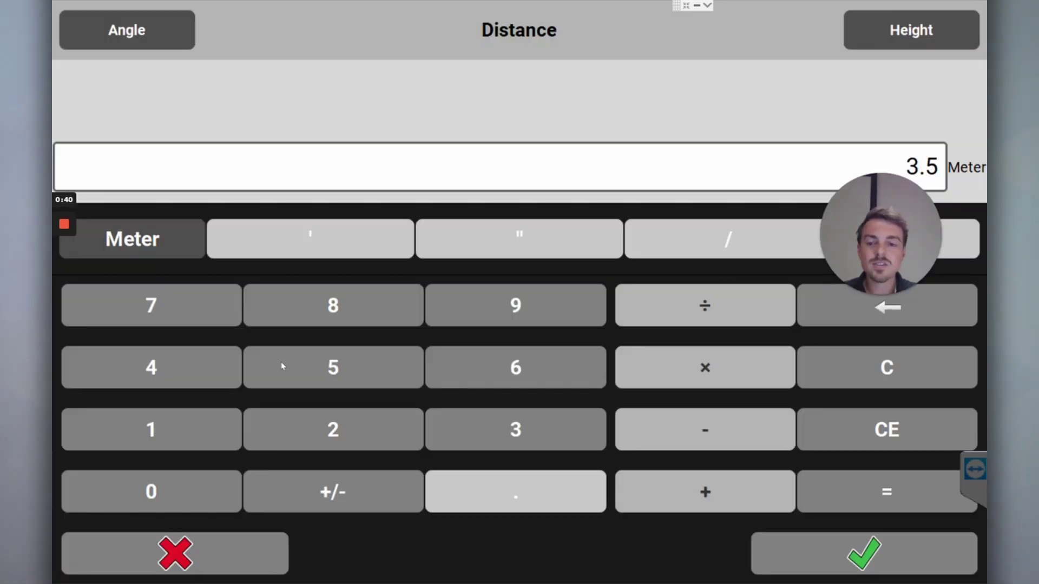
left_click(208, 440)
left_click(848, 563)
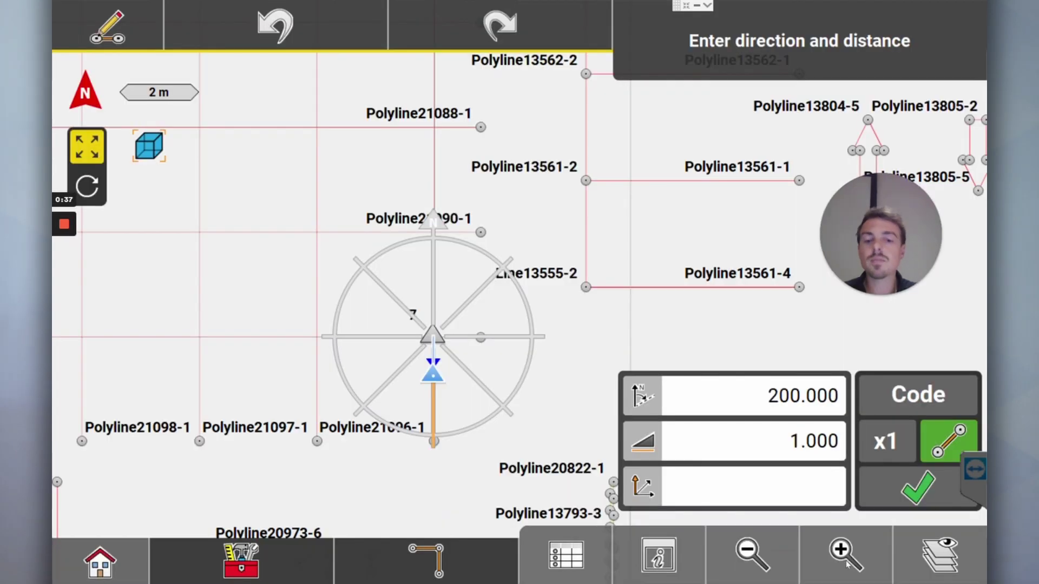
left_click(947, 450)
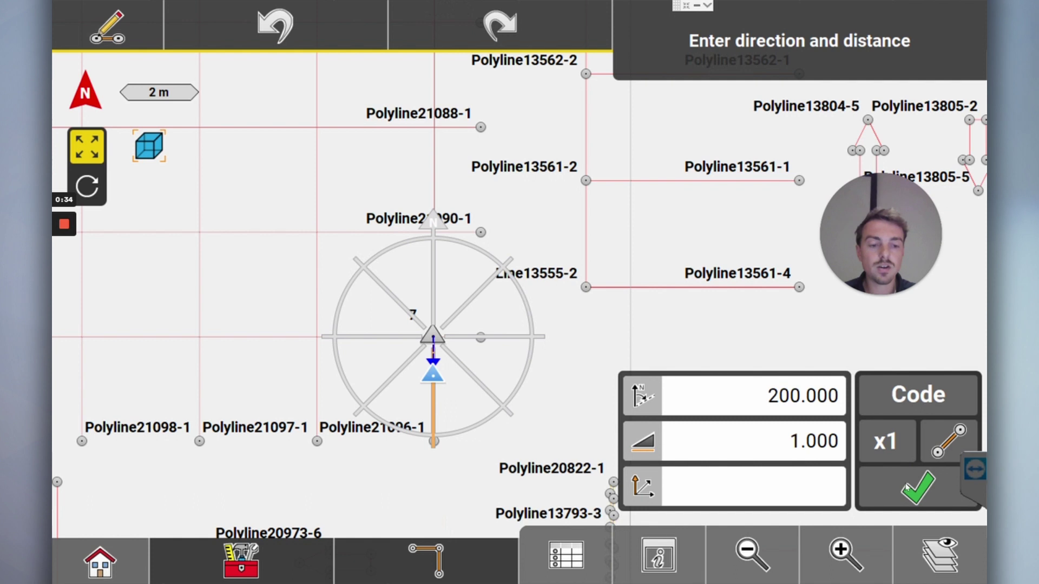
left_click(238, 563)
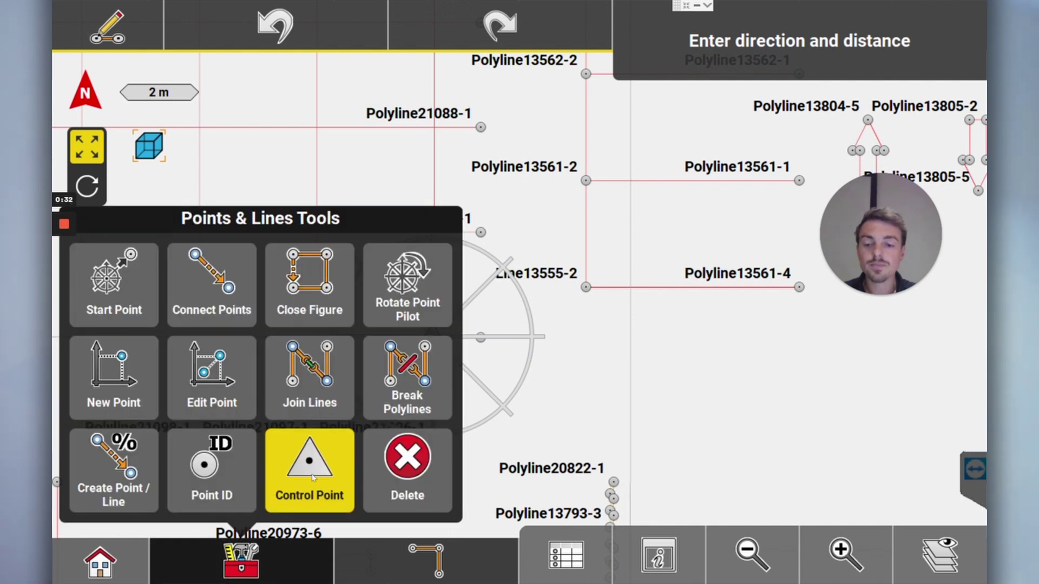
Store point 8 as a plain point 1 m south of point 7, then enter a 2 m distance.
left_click(331, 449)
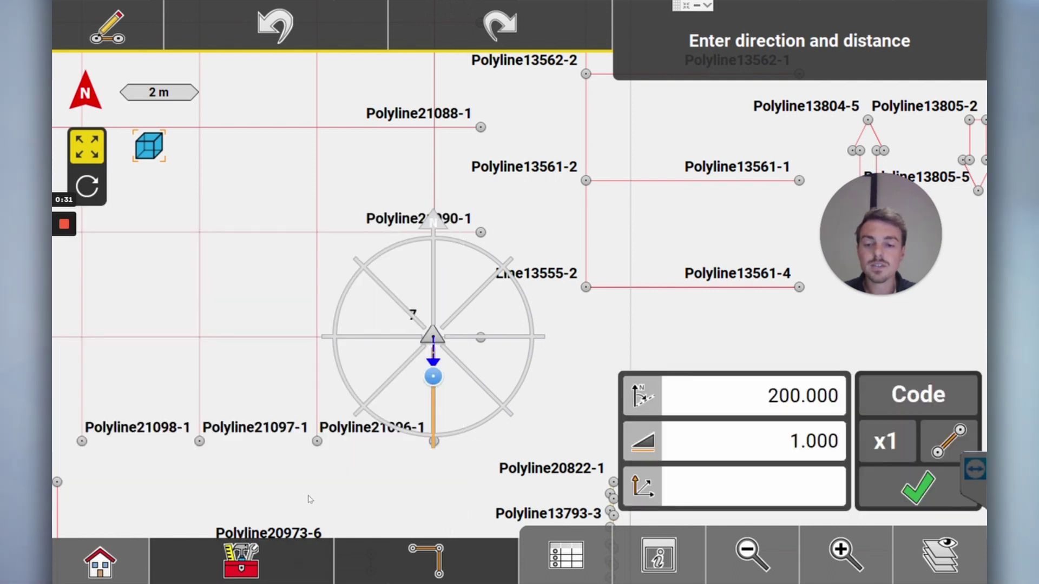
left_click(909, 490)
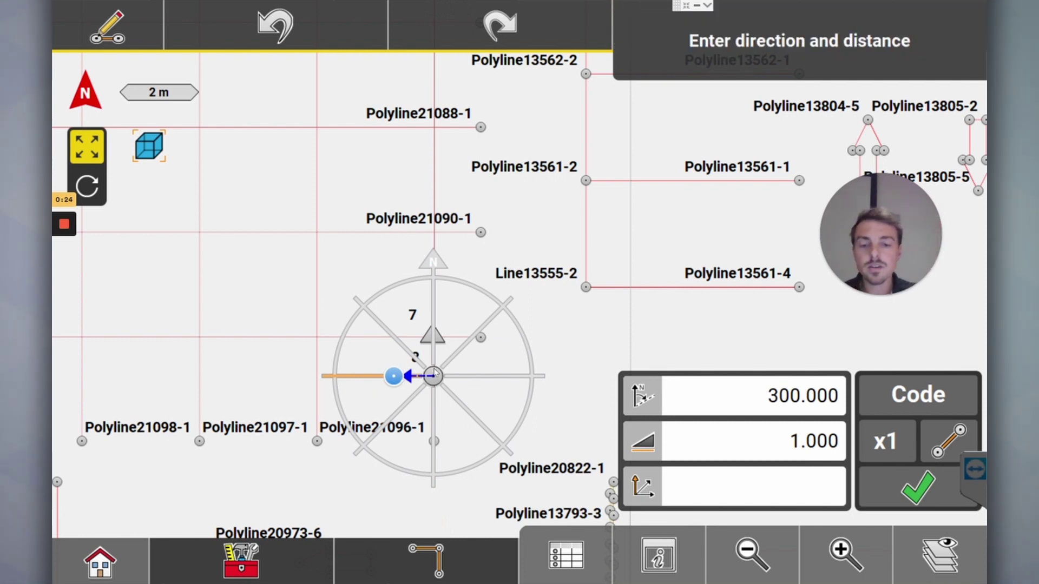
left_click(752, 442)
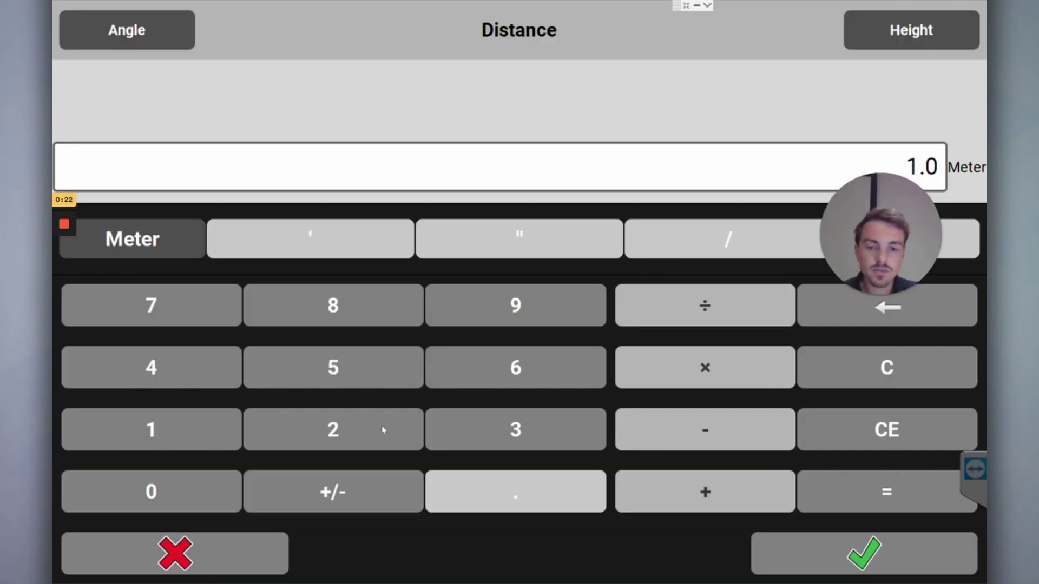
left_click(332, 429)
left_click(865, 554)
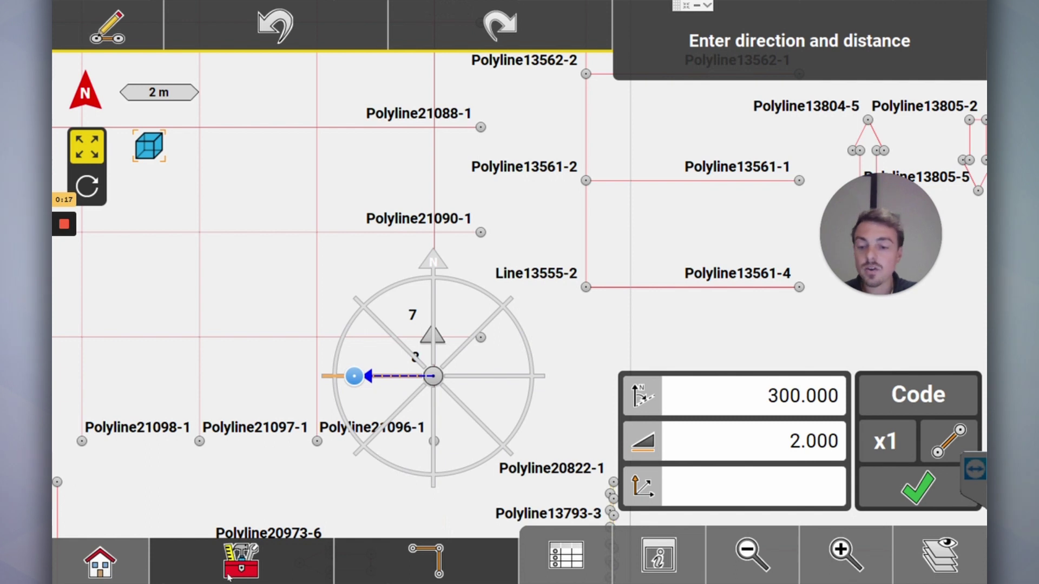
Store point 9 as an uncoded control point 2 m west, then start deleting elements.
left_click(232, 544)
left_click(315, 470)
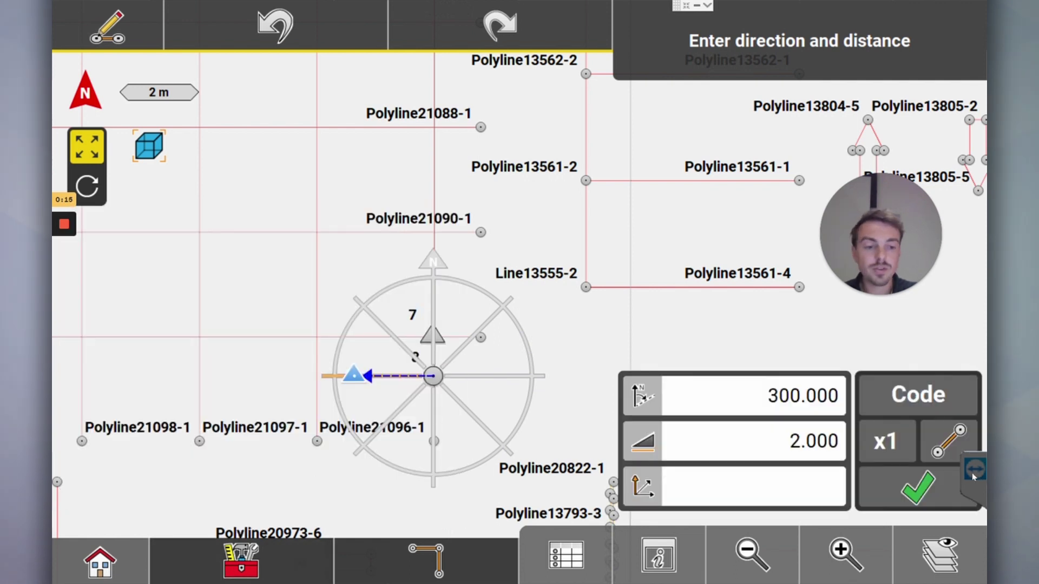
left_click(902, 400)
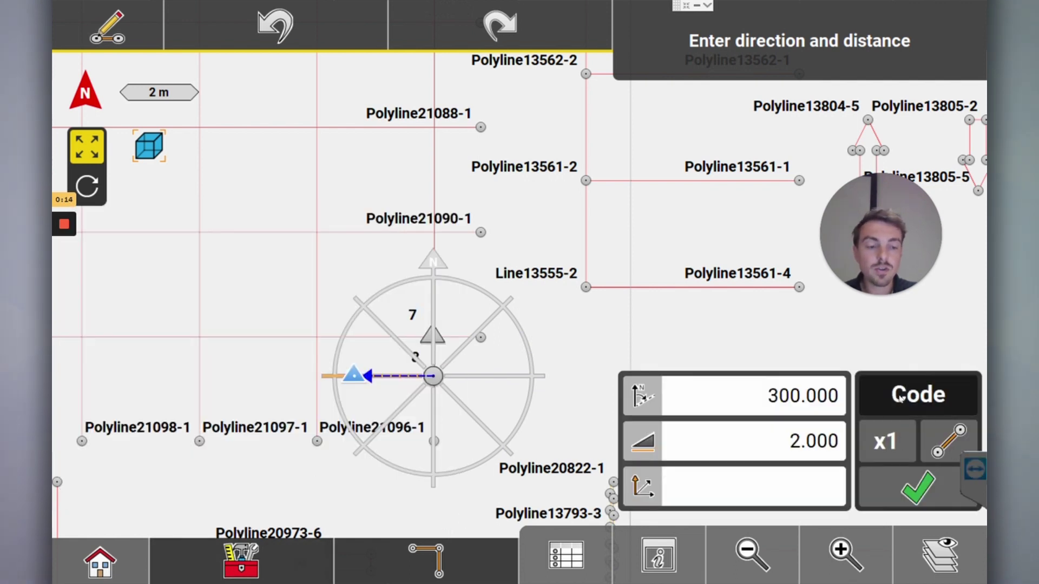
left_click(141, 46)
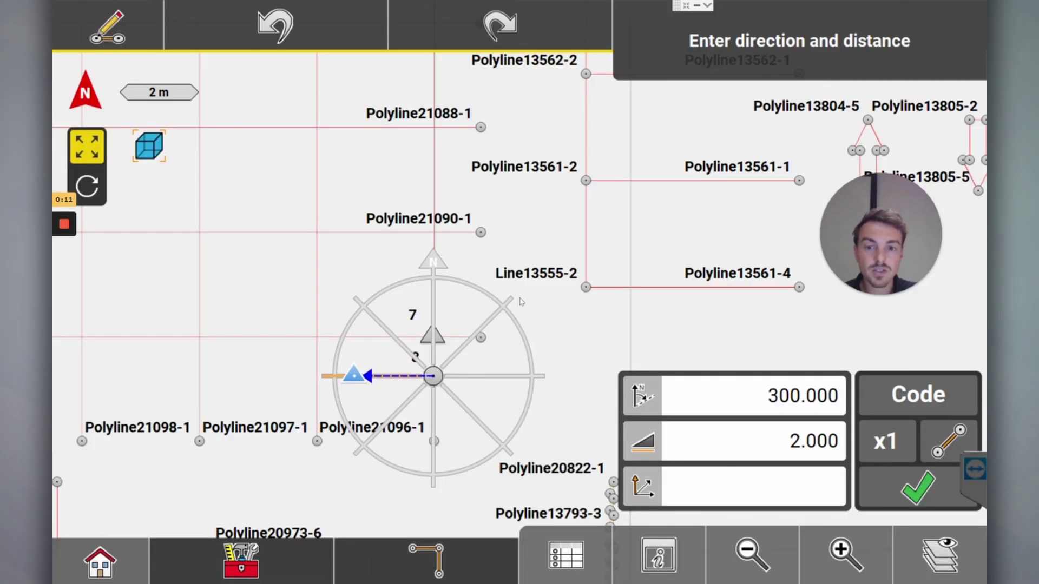
left_click(915, 489)
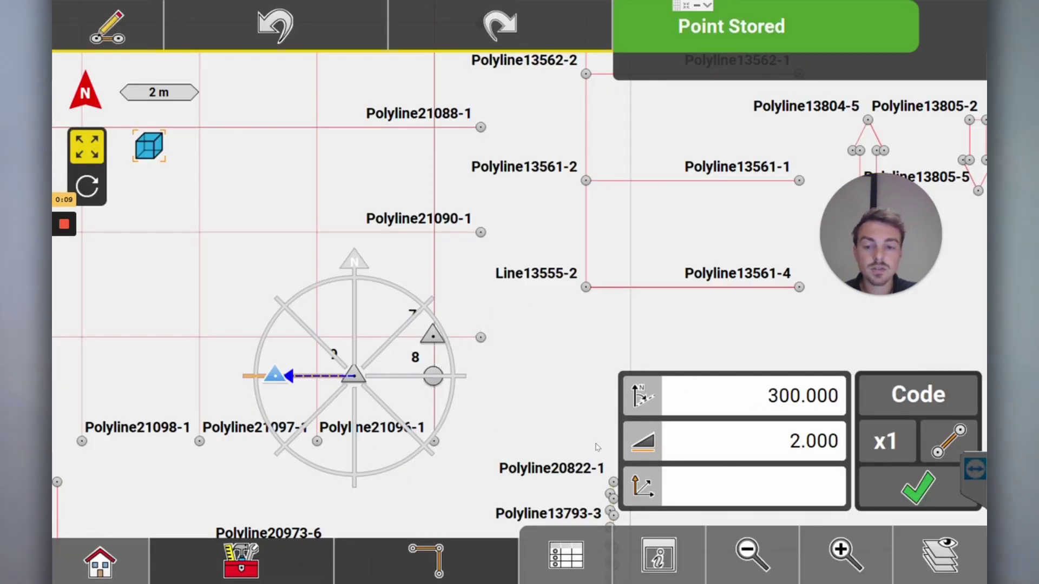
left_click(241, 561)
left_click(409, 483)
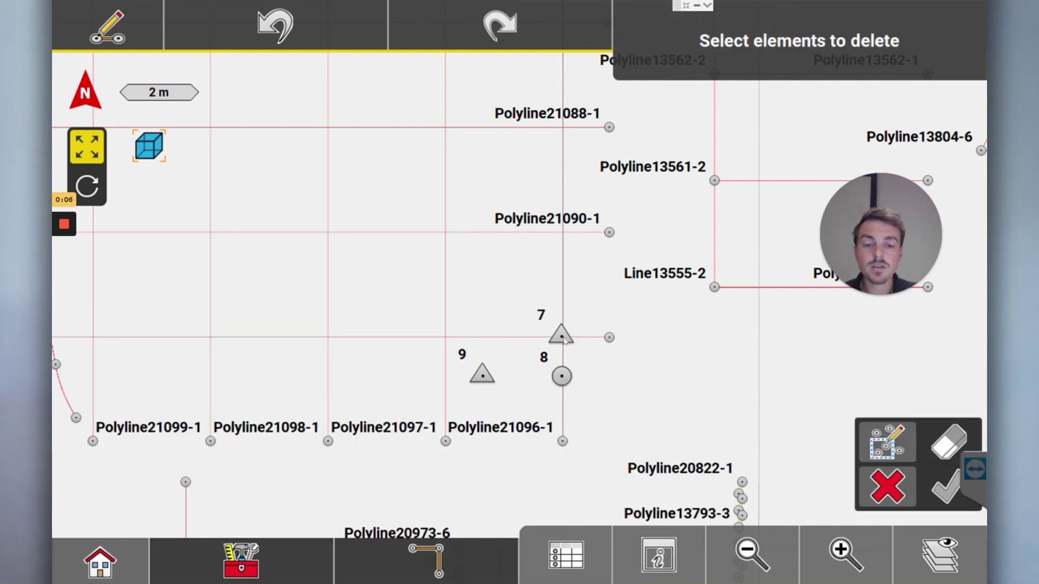